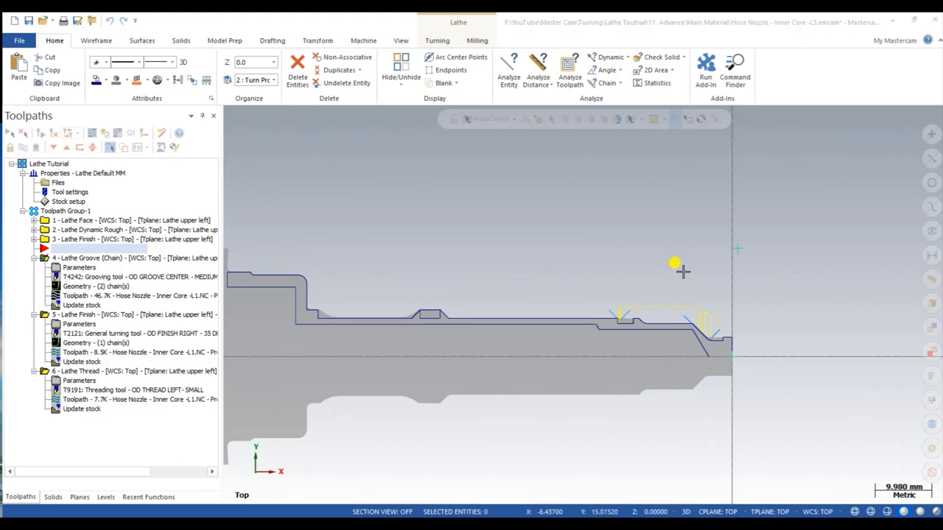
Step: Inspect the groove geometry and display operation 5, the Lathe Finish toolpath, over it
{"action": "scroll", "coordinate": [692, 280], "scroll_direction": "down", "scroll_amount": 1}
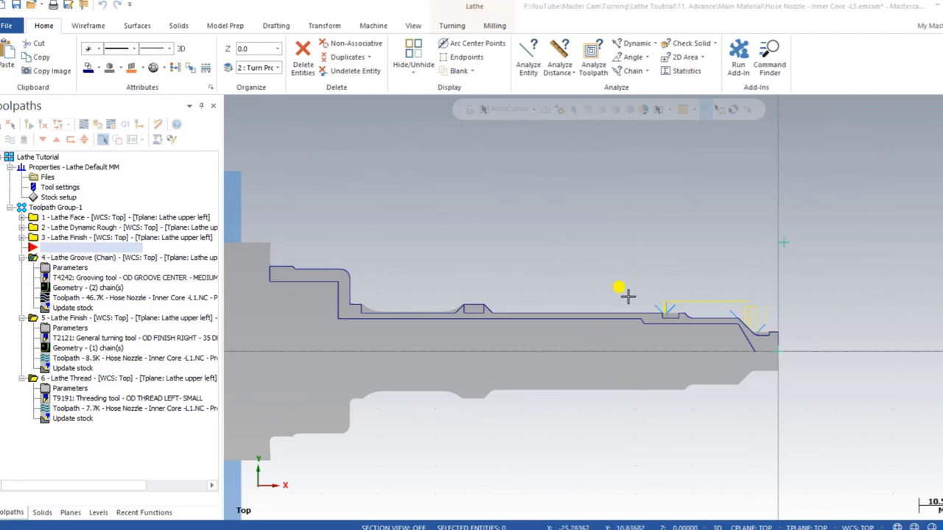
{"action": "left_click_drag", "start_coordinate": [634, 287], "coordinate": [686, 322]}
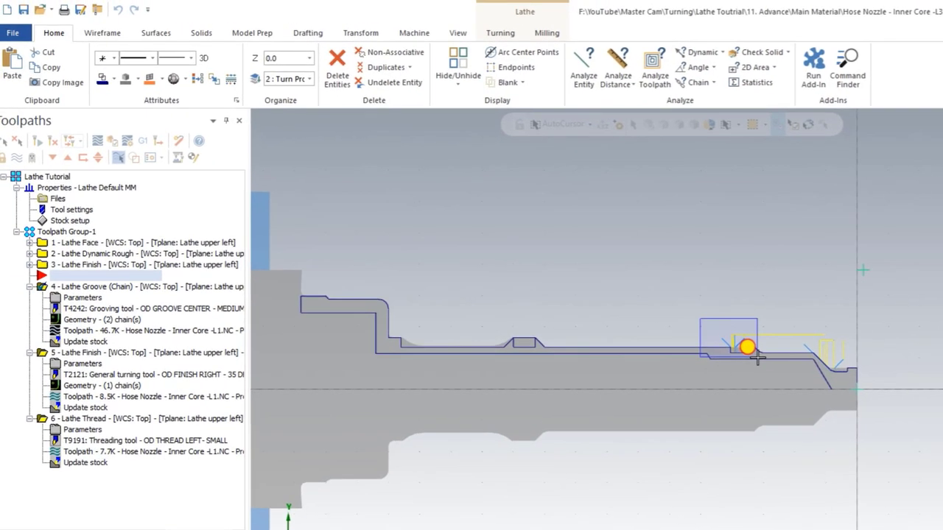
{"action": "mouse_move", "coordinate": [753, 356]}
{"action": "left_mouse_down"}
{"action": "mouse_move", "coordinate": [852, 378]}
{"action": "mouse_move", "coordinate": [790, 332]}
{"action": "mouse_move", "coordinate": [750, 318]}
{"action": "left_mouse_up"}
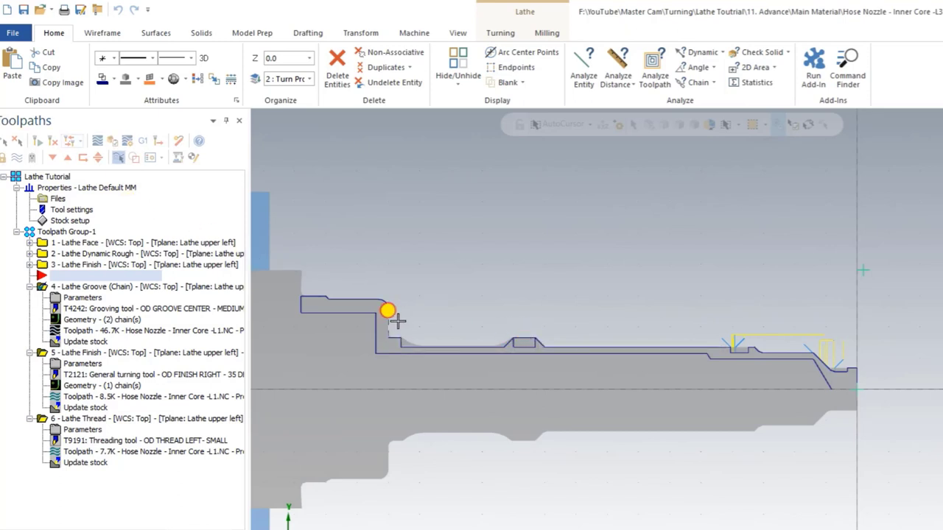
{"action": "left_click", "coordinate": [388, 310]}
{"action": "key", "text": "Escape"}
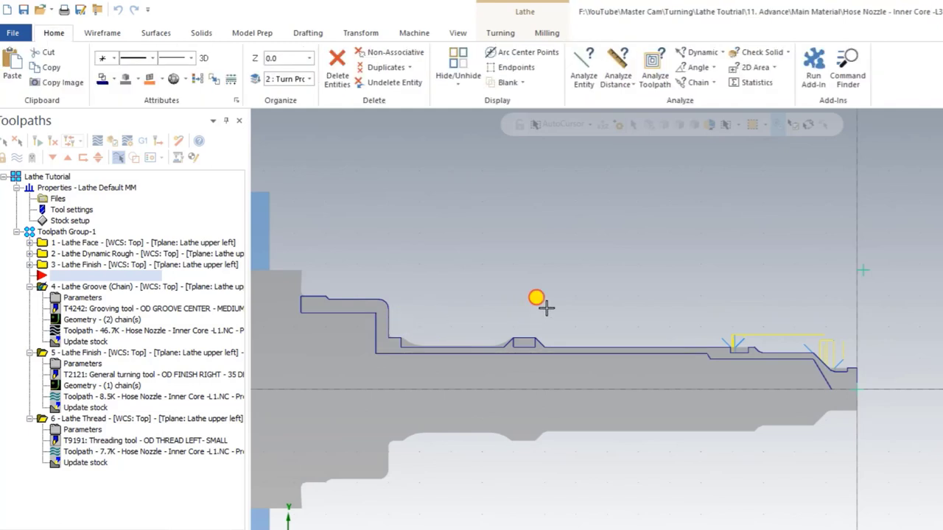
{"action": "left_click_drag", "start_coordinate": [545, 308], "coordinate": [391, 354]}
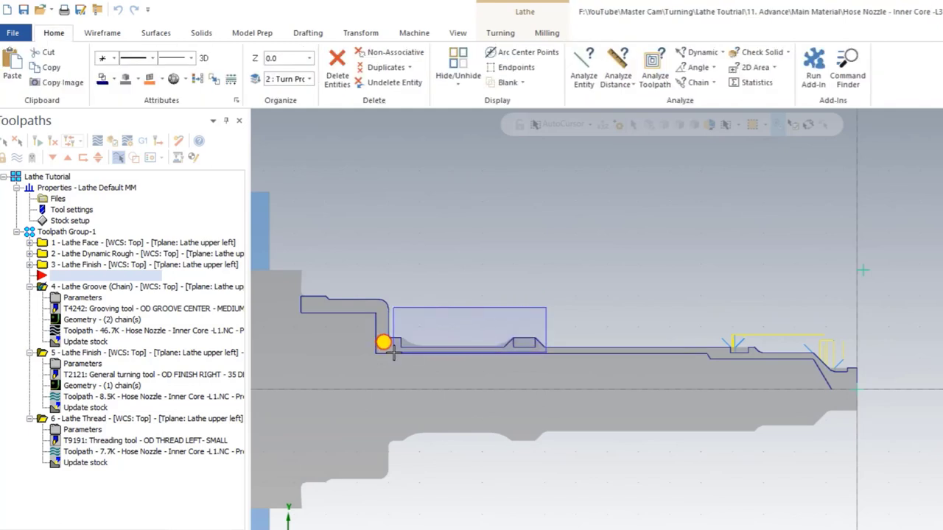
{"action": "left_click_drag", "start_coordinate": [391, 355], "coordinate": [423, 247]}
{"action": "left_click", "coordinate": [34, 353]}
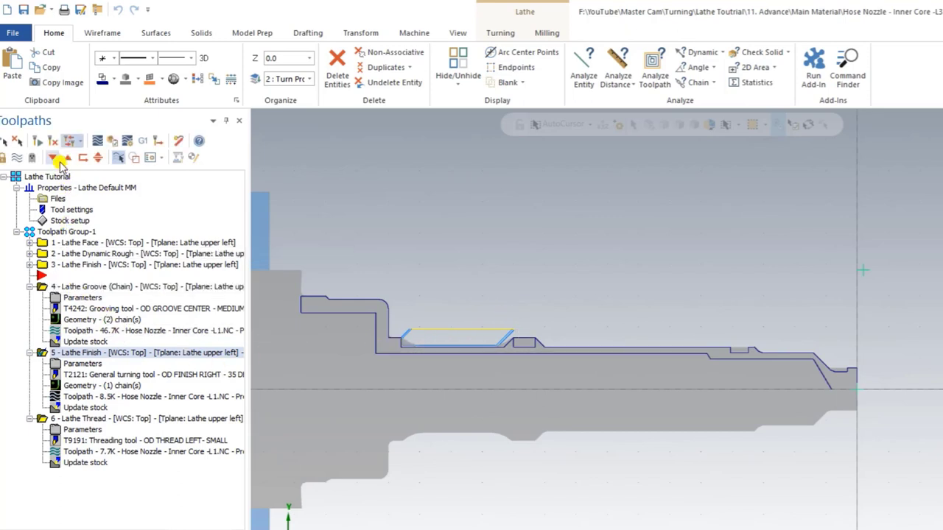
Step: Move the insert arrow to the list end and select the Lathe Groove, Lathe Finish and Lathe Thread operations
{"action": "left_click", "coordinate": [58, 160]}
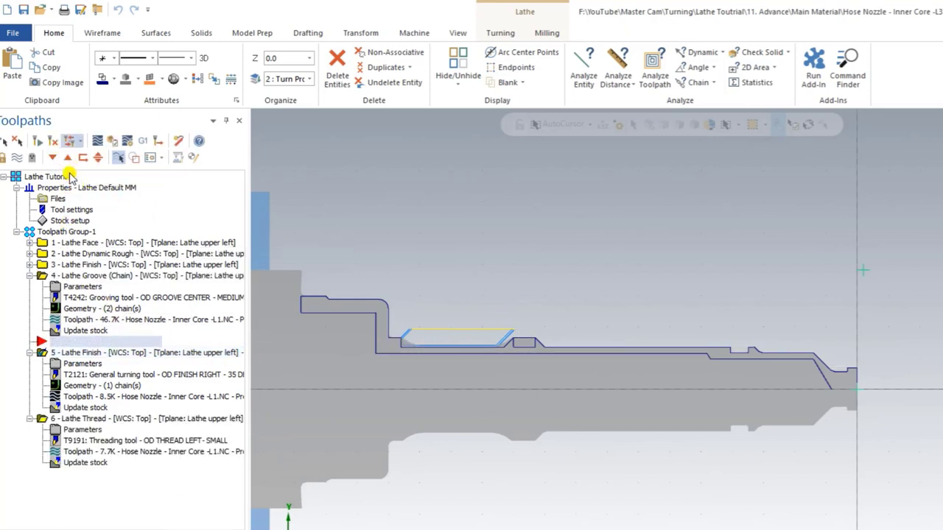
{"action": "left_click", "coordinate": [52, 157]}
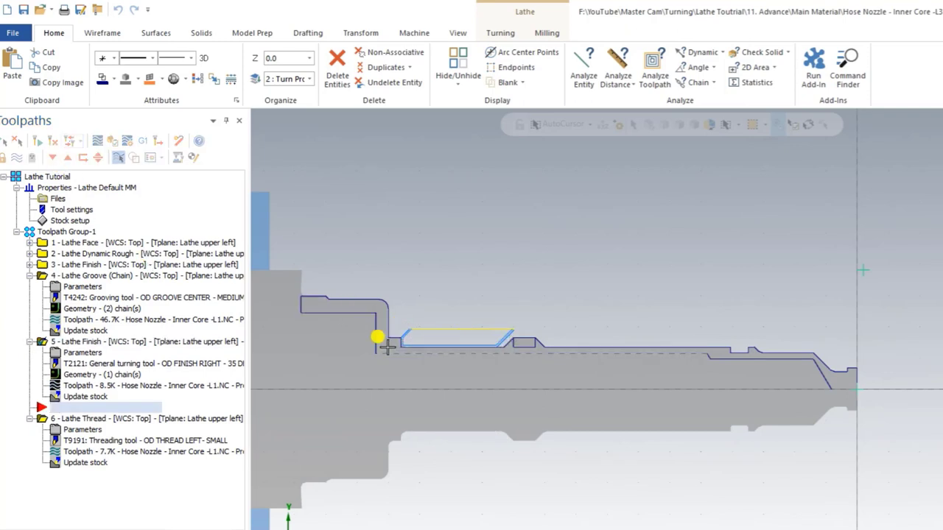
{"action": "left_click", "coordinate": [54, 159]}
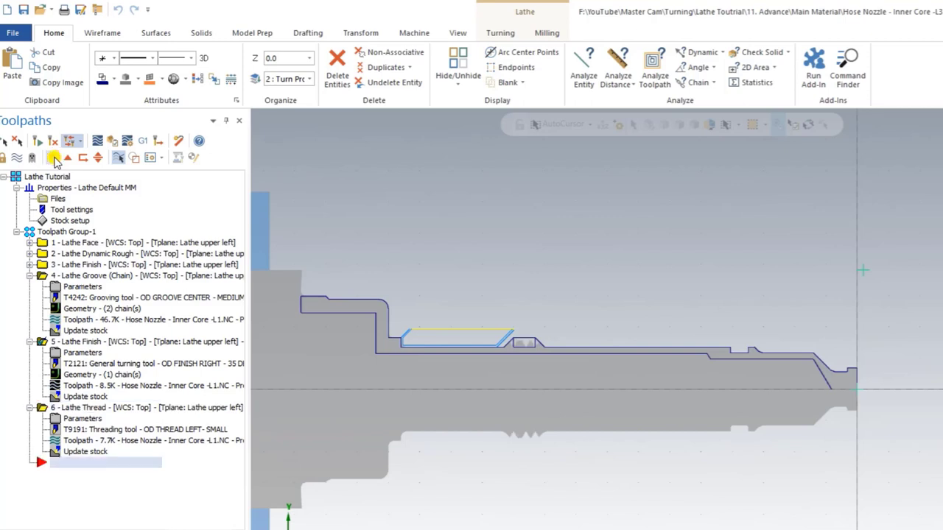
{"action": "left_click", "coordinate": [41, 409]}
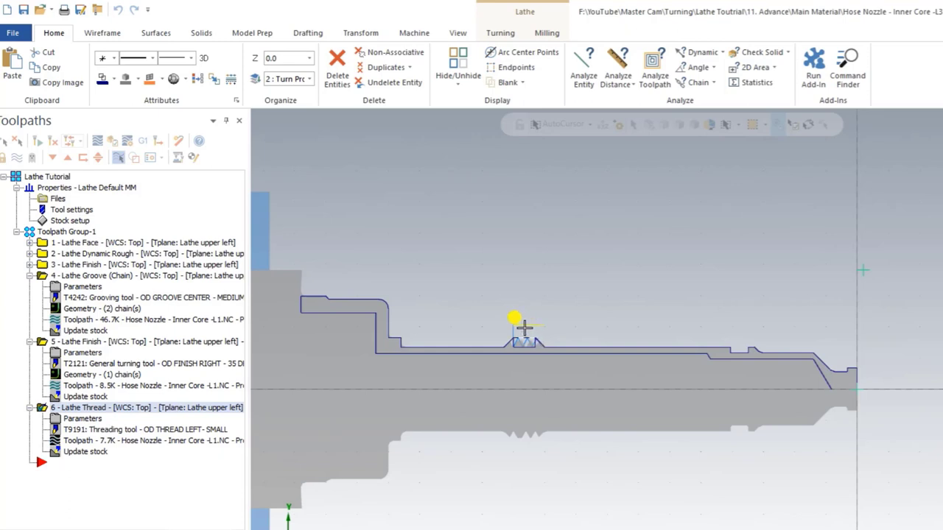
{"action": "scroll", "coordinate": [524, 338], "scroll_direction": "up", "scroll_amount": 1}
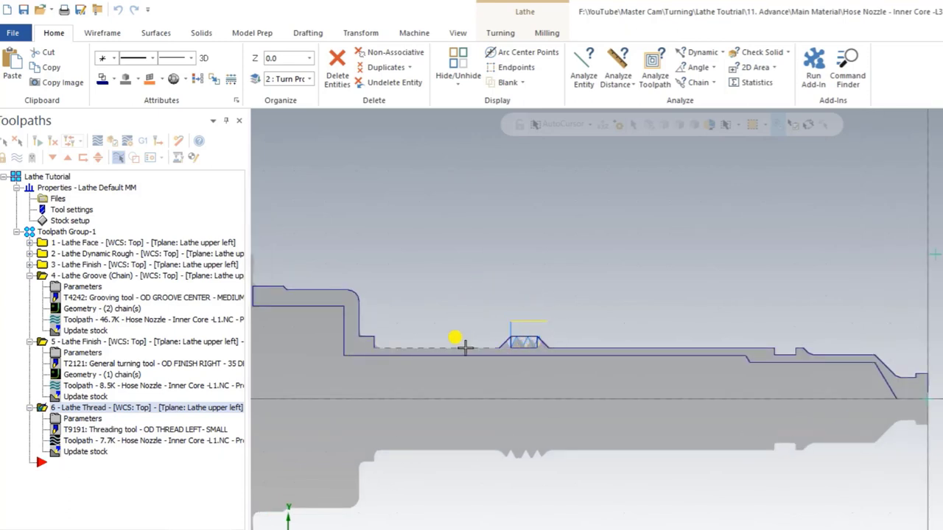
{"action": "left_click", "coordinate": [45, 277]}
{"action": "left_click", "coordinate": [68, 341]}
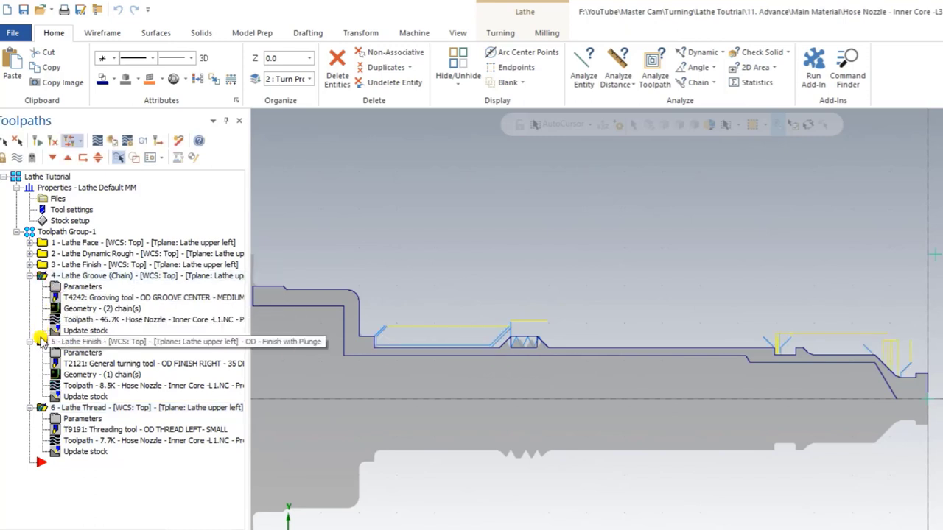
Step: Delete operations 4–6 so only the face, dynamic rough and finish operations remain
{"action": "key", "text": "Delete"}
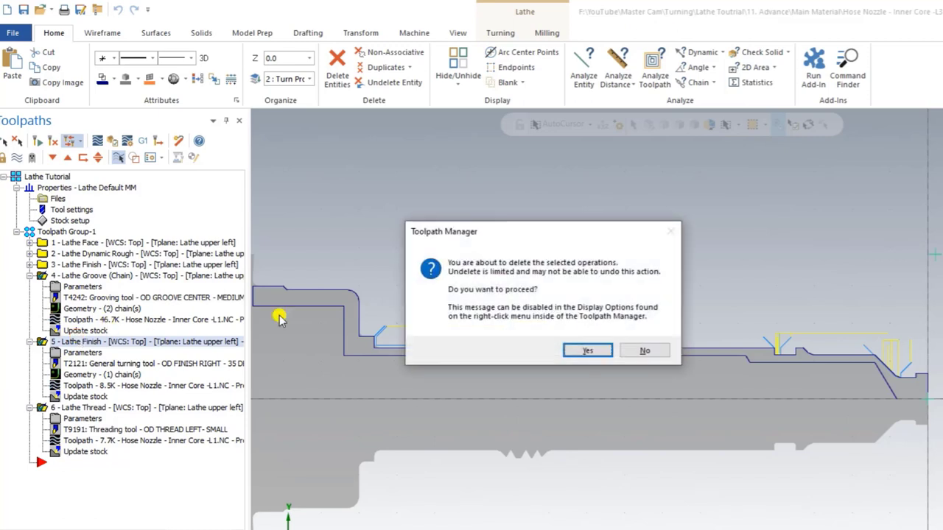
{"action": "left_click", "coordinate": [593, 352]}
{"action": "scroll", "coordinate": [874, 330], "scroll_direction": "down", "scroll_amount": 1}
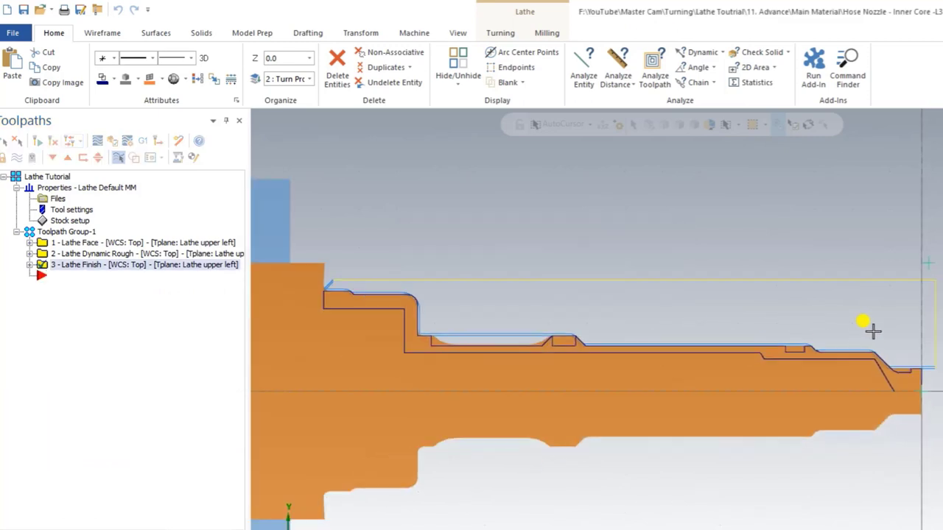
{"action": "scroll", "coordinate": [870, 330], "scroll_direction": "down", "scroll_amount": 2}
{"action": "scroll", "coordinate": [850, 361], "scroll_direction": "up", "scroll_amount": 2}
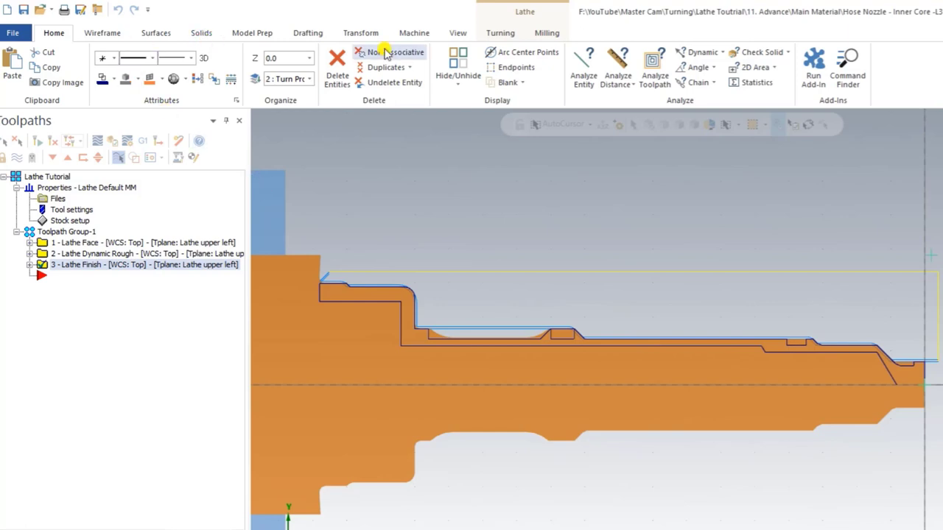
{"action": "left_click", "coordinate": [496, 33]}
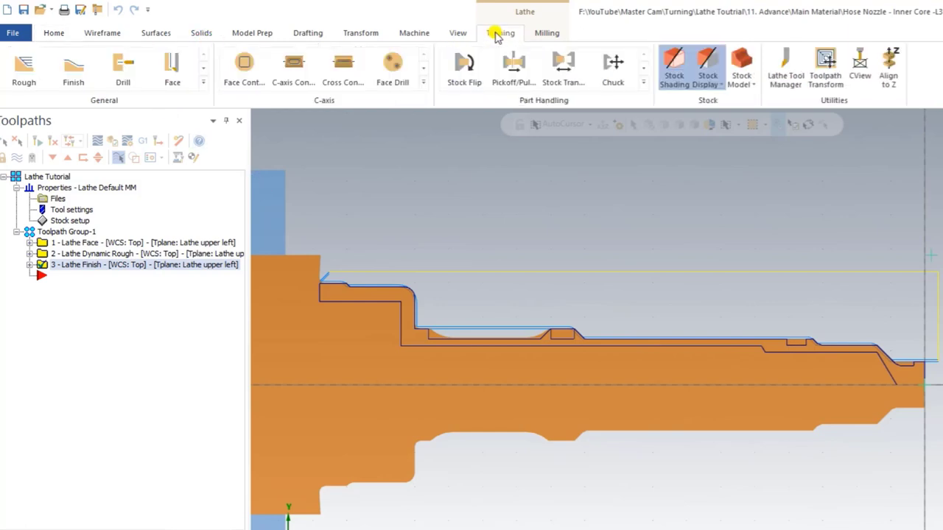
Step: Add a new Groove toolpath from the expanded General gallery on the Turning tab
{"action": "left_click", "coordinate": [204, 82]}
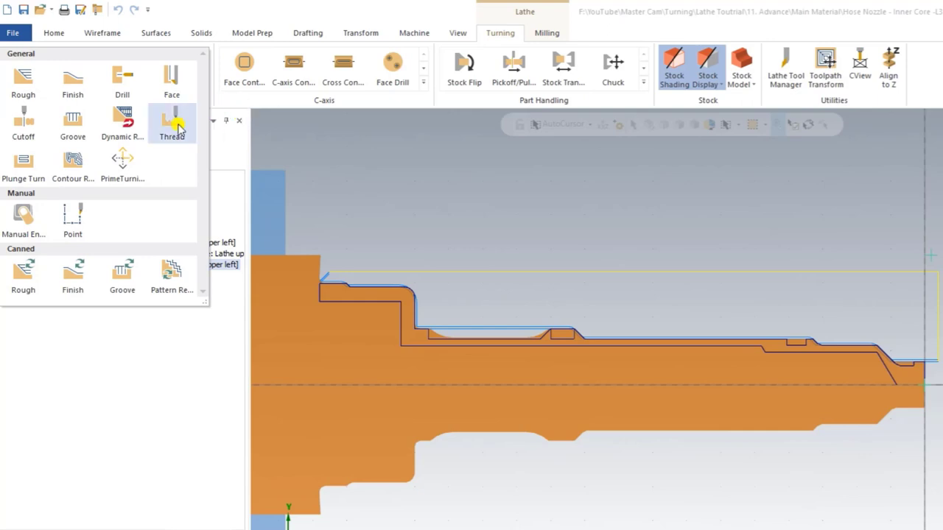
{"action": "left_click", "coordinate": [77, 122]}
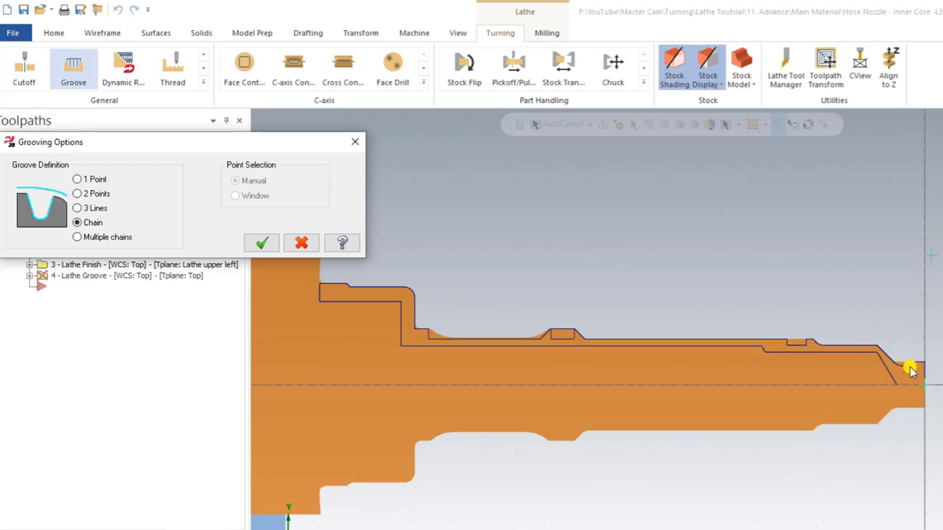
Step: Set the groove definition to Multiple chains and accept the Grooving Options
{"action": "left_click", "coordinate": [78, 238]}
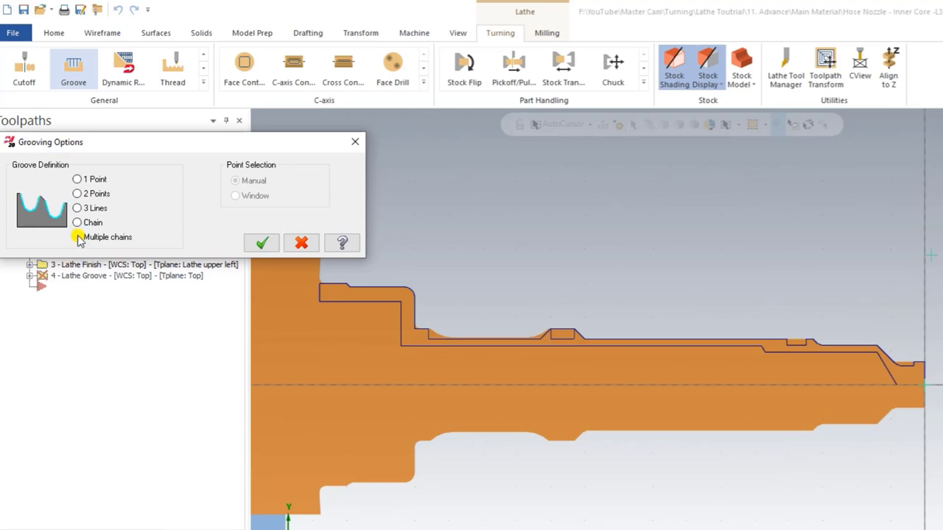
{"action": "left_click", "coordinate": [262, 242]}
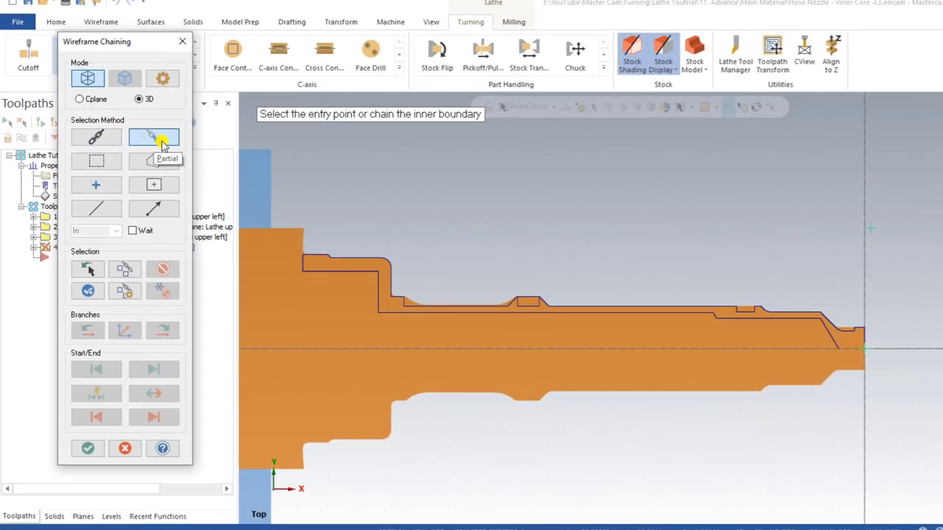
Step: Chain the first groove profile from the right-end step to the chamfer top
{"action": "scroll", "coordinate": [847, 316], "scroll_direction": "up", "scroll_amount": 2}
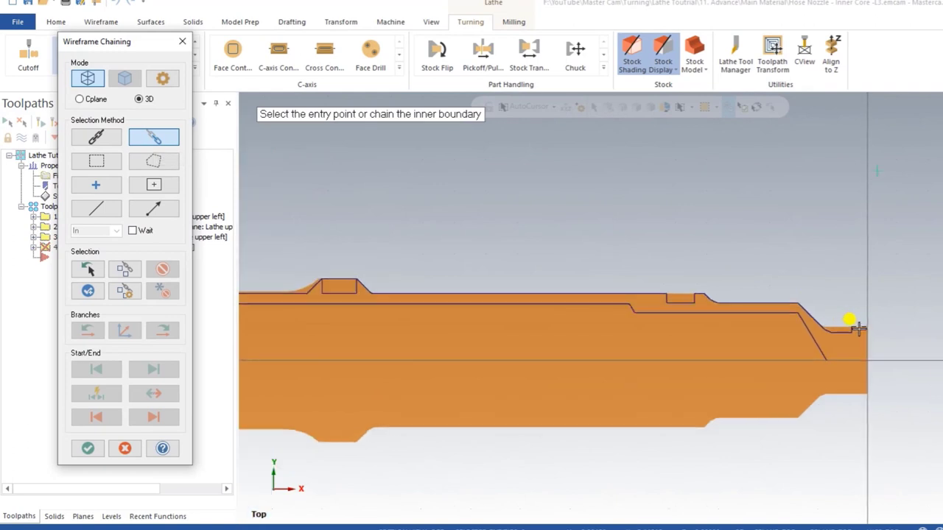
{"action": "scroll", "coordinate": [840, 324], "scroll_direction": "up", "scroll_amount": 2}
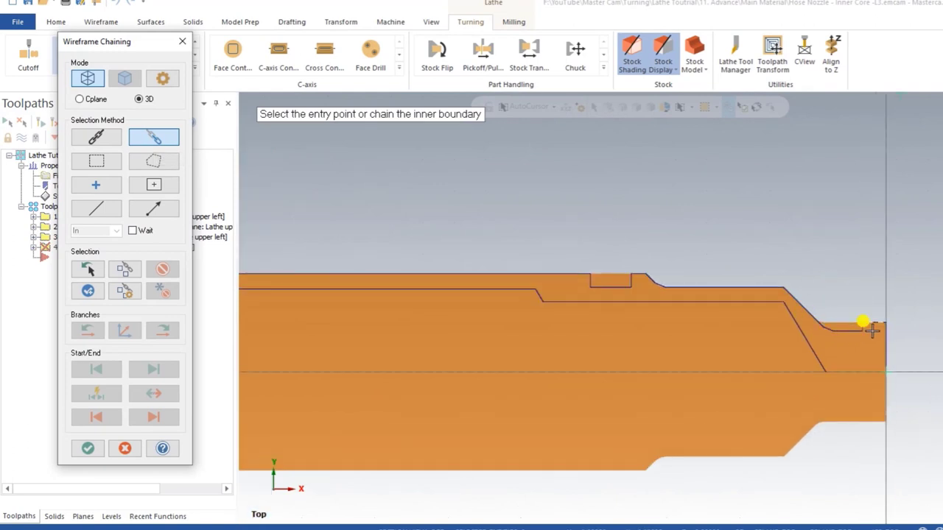
{"action": "scroll", "coordinate": [872, 331], "scroll_direction": "up", "scroll_amount": 2}
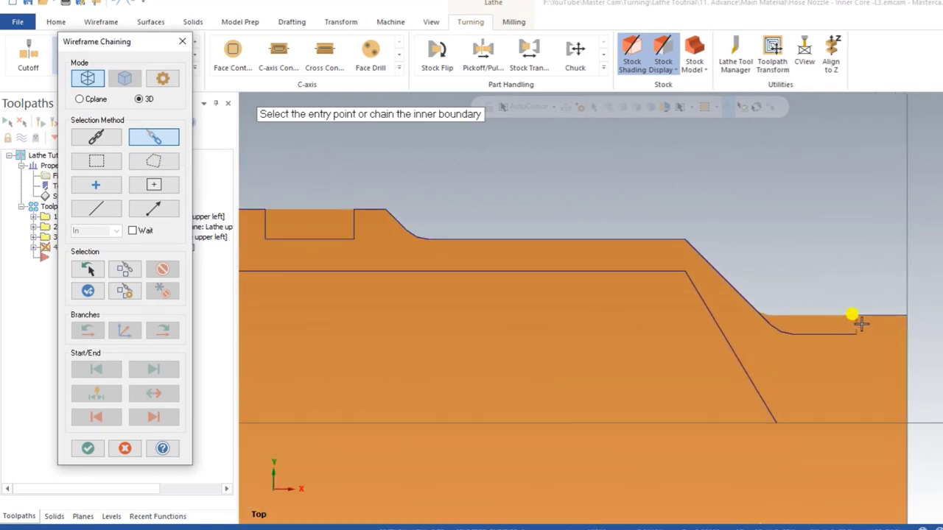
{"action": "left_click", "coordinate": [857, 324]}
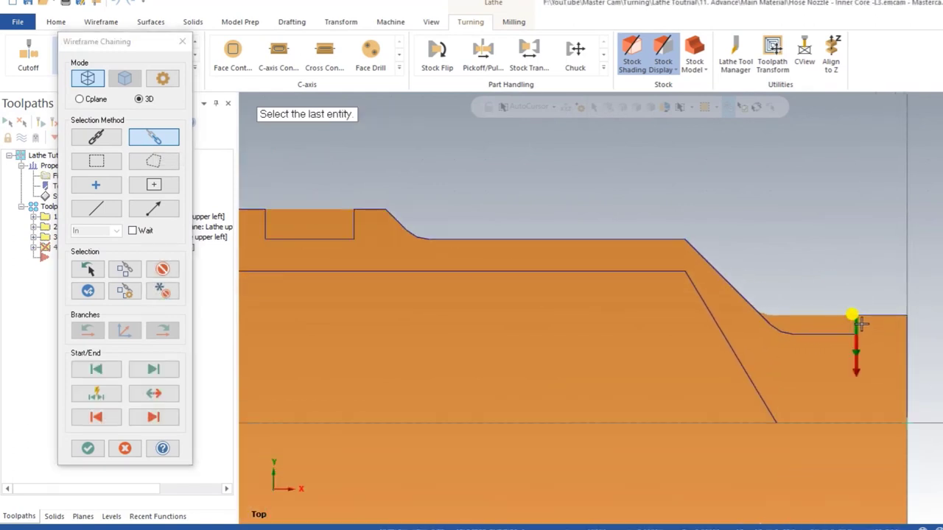
{"action": "left_click", "coordinate": [695, 258]}
Step: Chain the second groove profile along the notch and confirm the chaining
{"action": "scroll", "coordinate": [552, 255], "scroll_direction": "up", "scroll_amount": 1}
{"action": "scroll", "coordinate": [402, 239], "scroll_direction": "up", "scroll_amount": 1}
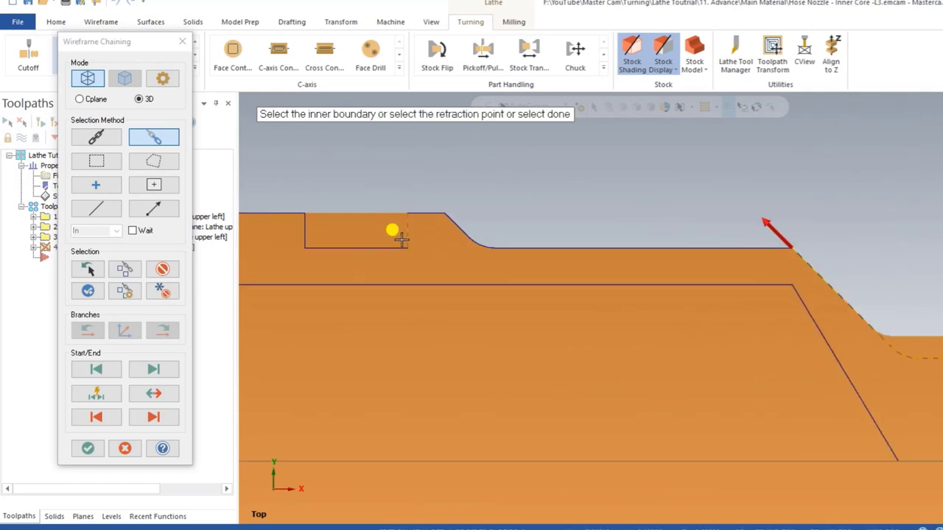
{"action": "scroll", "coordinate": [402, 240], "scroll_direction": "up", "scroll_amount": 2}
{"action": "left_click", "coordinate": [415, 225]}
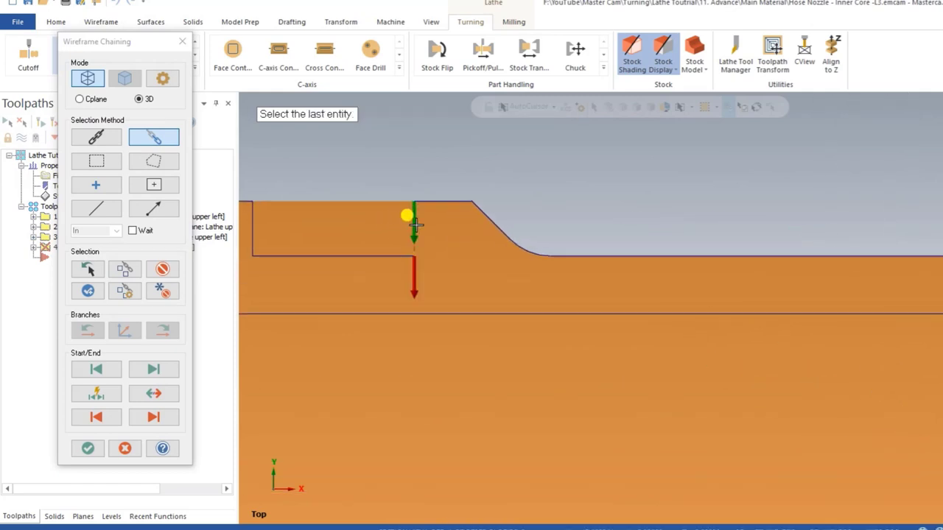
{"action": "scroll", "coordinate": [575, 265], "scroll_direction": "down", "scroll_amount": 1}
{"action": "left_click", "coordinate": [337, 226]}
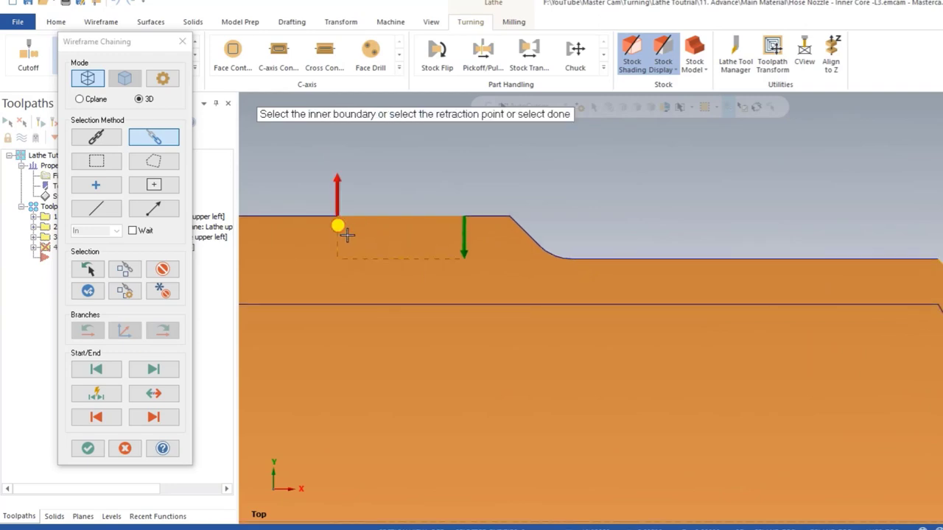
{"action": "left_click", "coordinate": [87, 449]}
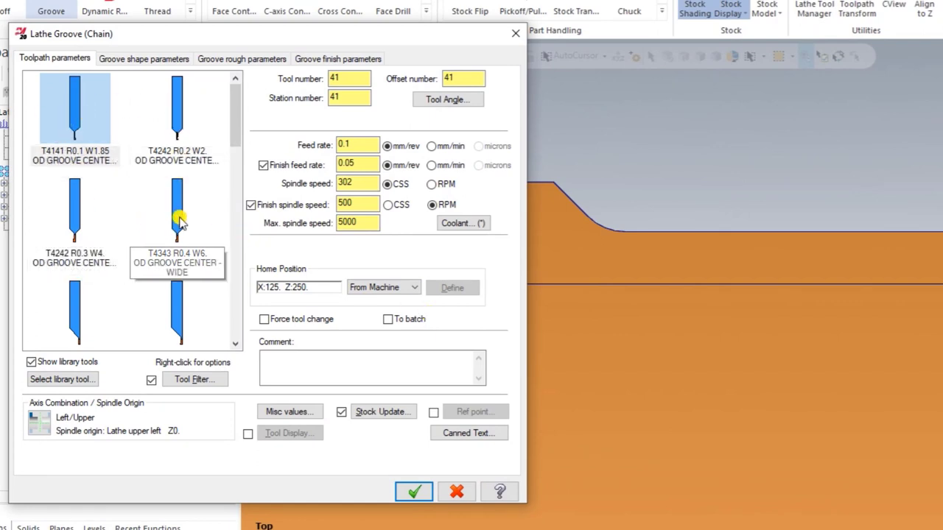
Step: Choose tool T4242 R0.2 W2 with feed rate 0.1 and finish feed rate 0.05
{"action": "left_click", "coordinate": [180, 119]}
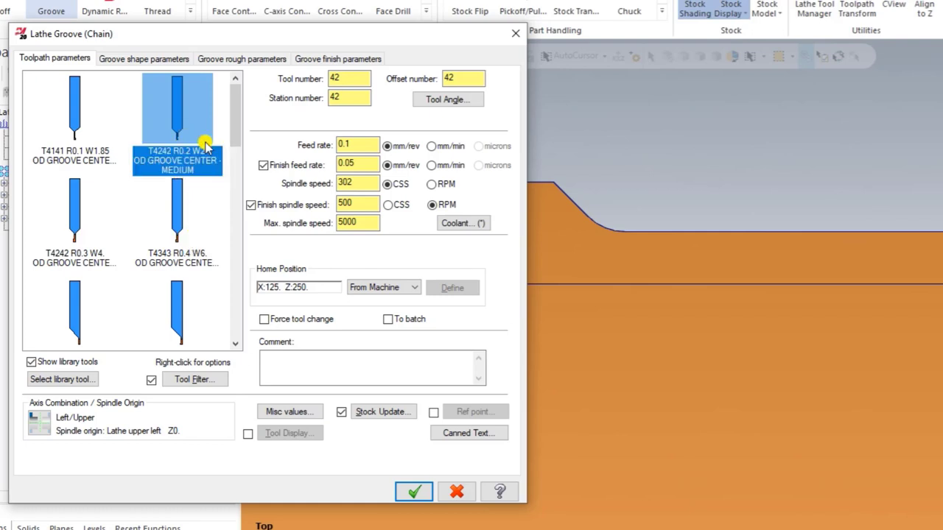
{"action": "left_click", "coordinate": [345, 146]}
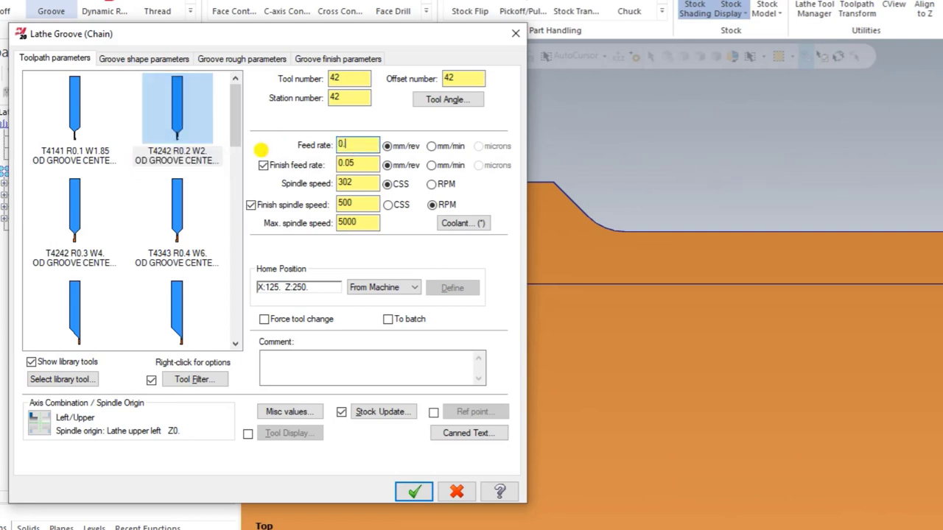
{"action": "type", "text": "1"}
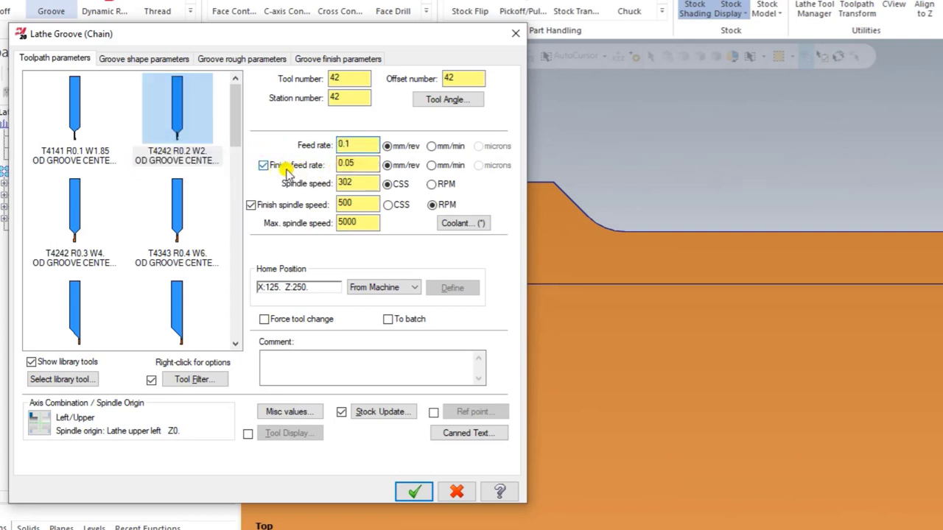
{"action": "left_click", "coordinate": [287, 171]}
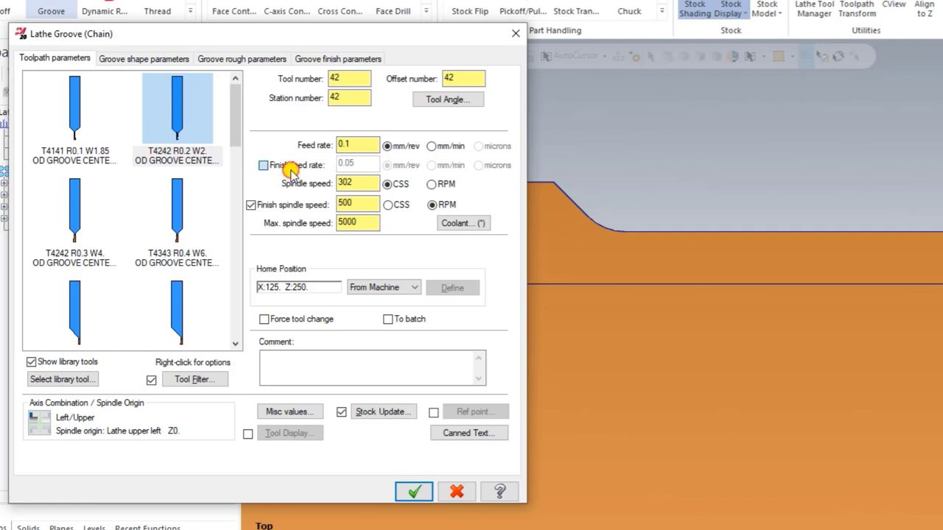
{"action": "left_click", "coordinate": [293, 171]}
{"action": "key", "text": "Tab"}
{"action": "type", "text": "0."}
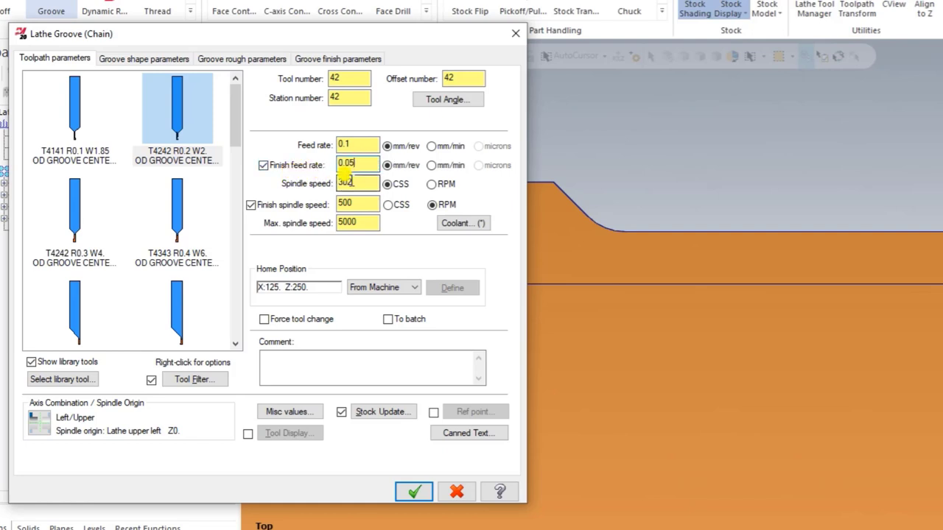
Step: Set spindle speed 250 CSS, max spindle speed 700, and comment 'Grooveing'
{"action": "key", "text": "Tab"}
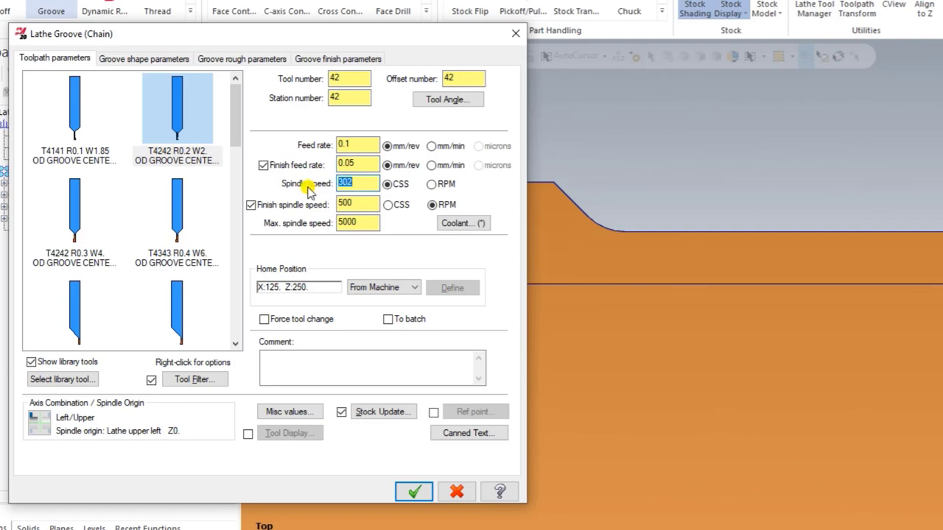
{"action": "type", "text": "250"}
{"action": "key", "text": "Tab"}
{"action": "type", "text": "500"}
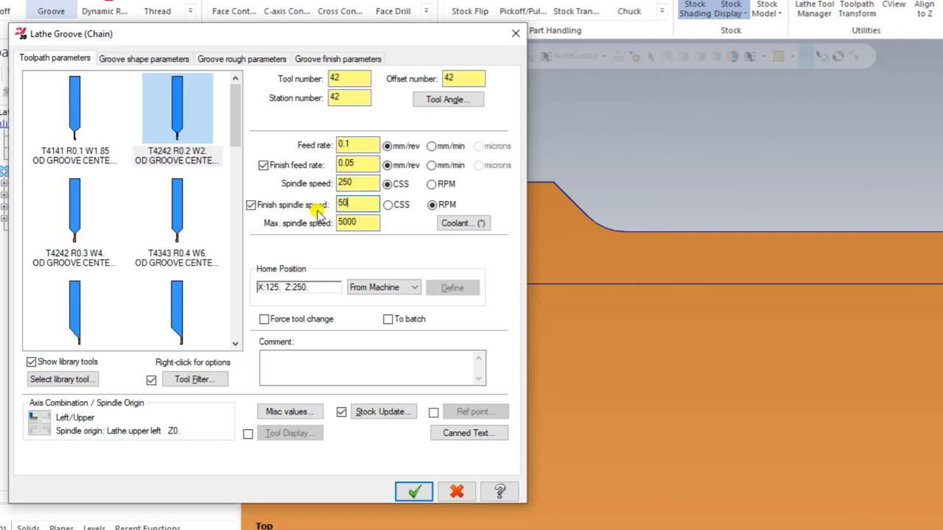
{"action": "key", "text": "Tab"}
{"action": "type", "text": "700"}
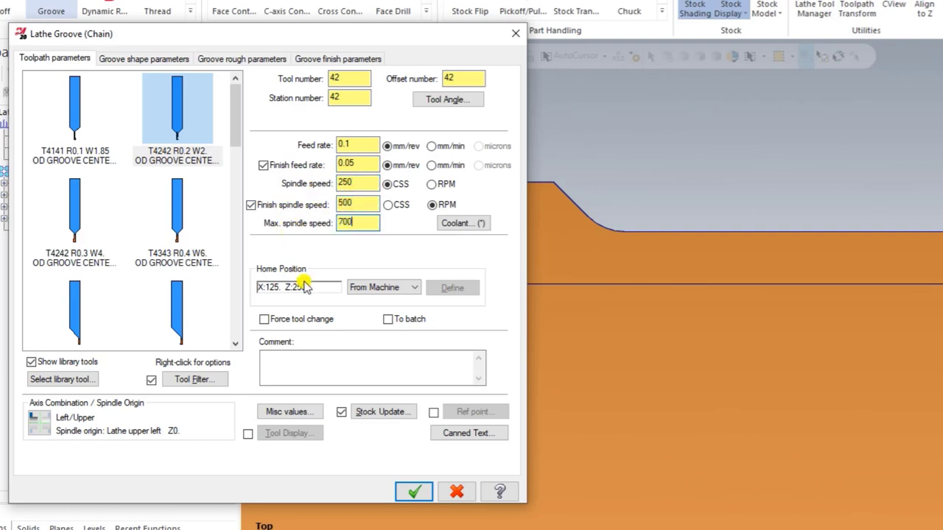
{"action": "left_click", "coordinate": [312, 357]}
{"action": "type", "text": "Grooveing"}
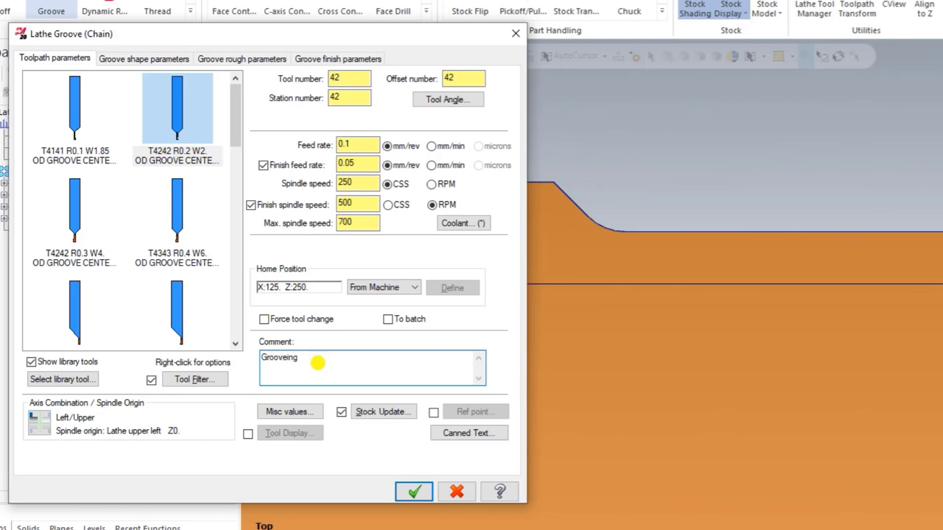
{"action": "left_click", "coordinate": [434, 414]}
Step: Set approach and retract reference points both to X 9.761094, Z 1.368496, picked above the part
{"action": "left_click", "coordinate": [473, 412]}
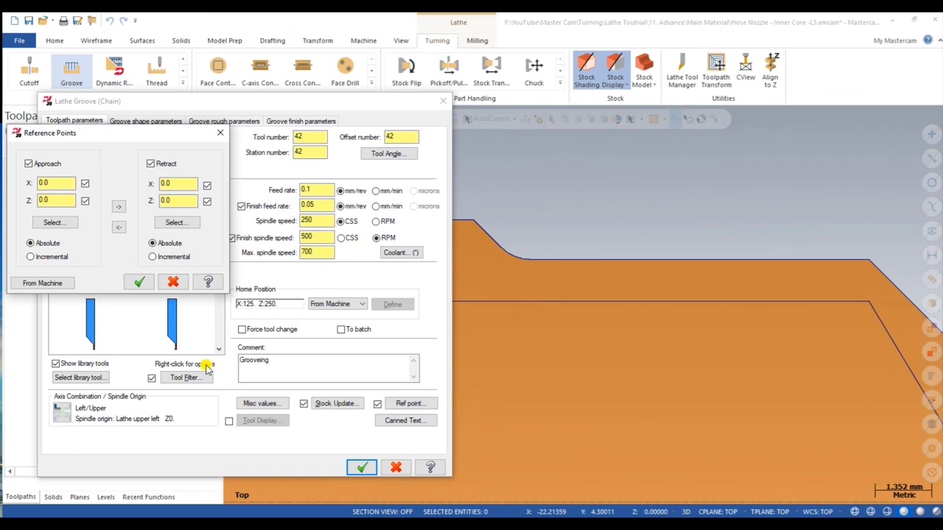
{"action": "left_click", "coordinate": [51, 225]}
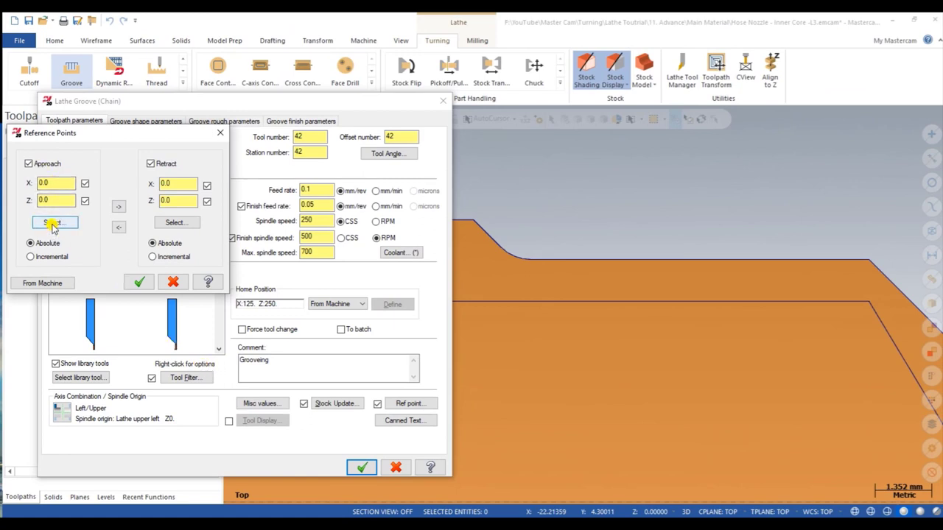
{"action": "left_click", "coordinate": [52, 228]}
{"action": "left_click", "coordinate": [51, 225]}
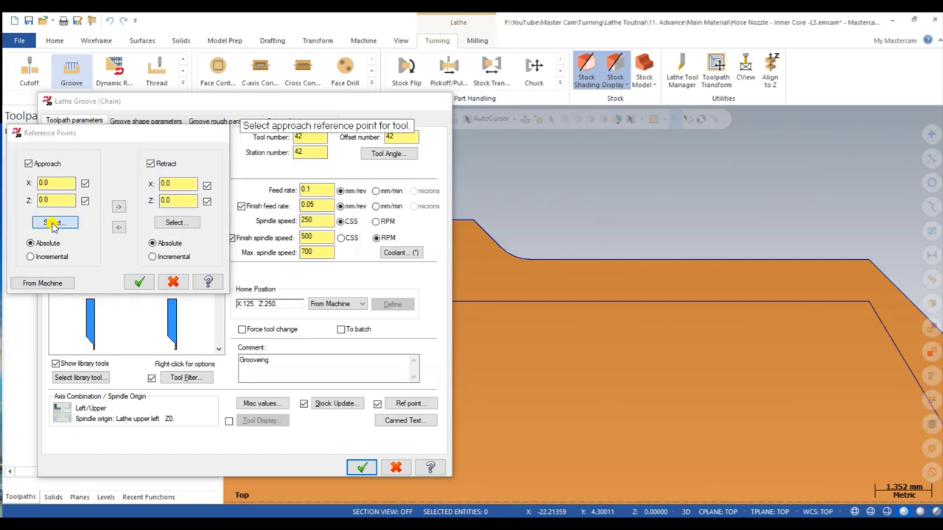
{"action": "scroll", "coordinate": [290, 244], "scroll_direction": "down", "scroll_amount": 1}
{"action": "scroll", "coordinate": [287, 243], "scroll_direction": "down", "scroll_amount": 1}
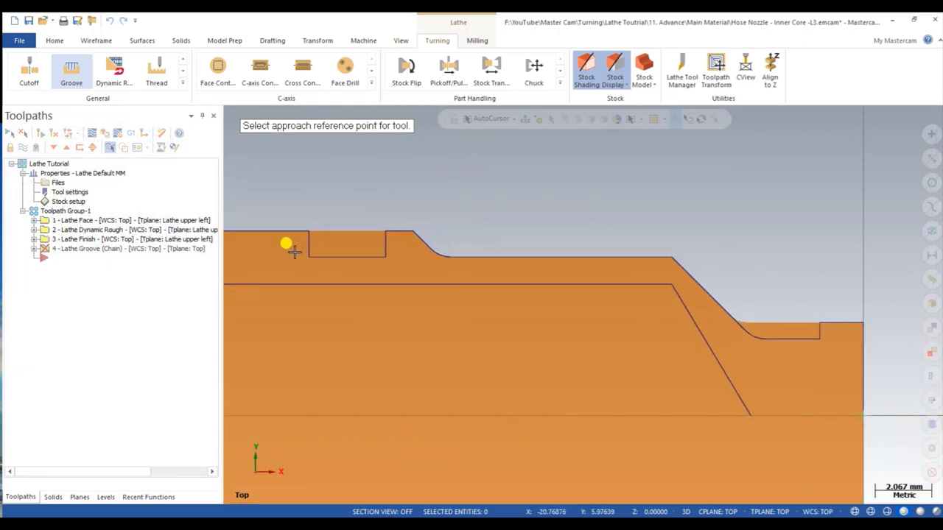
{"action": "scroll", "coordinate": [312, 244], "scroll_direction": "down", "scroll_amount": 2}
{"action": "scroll", "coordinate": [442, 229], "scroll_direction": "down", "scroll_amount": 1}
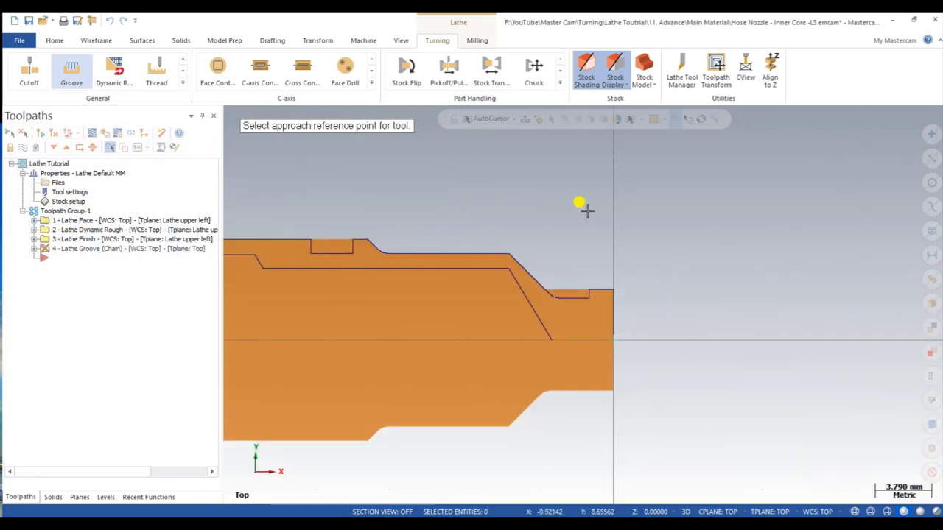
{"action": "left_click", "coordinate": [634, 193]}
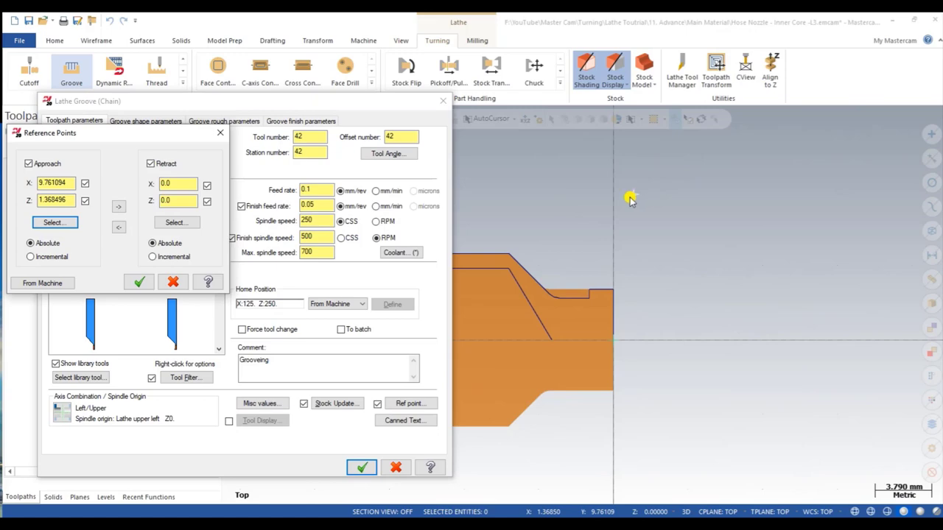
{"action": "left_click", "coordinate": [117, 207]}
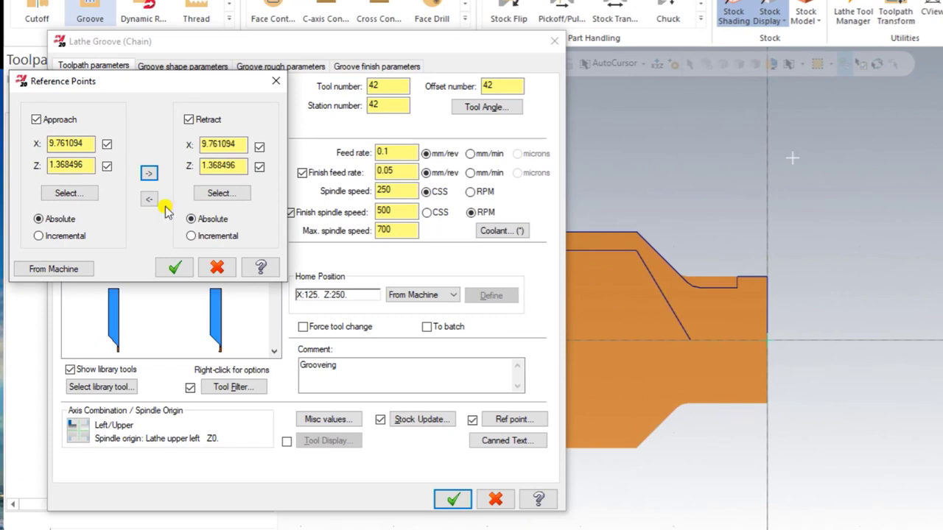
{"action": "left_click", "coordinate": [175, 266]}
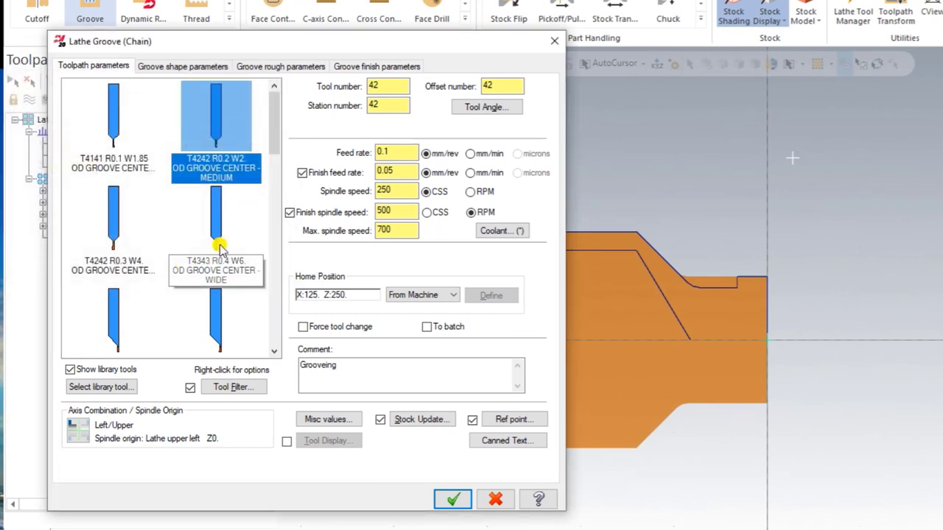
Step: Enable 'Use stock for outer boundary' in the groove shape parameters
{"action": "left_click", "coordinate": [171, 67]}
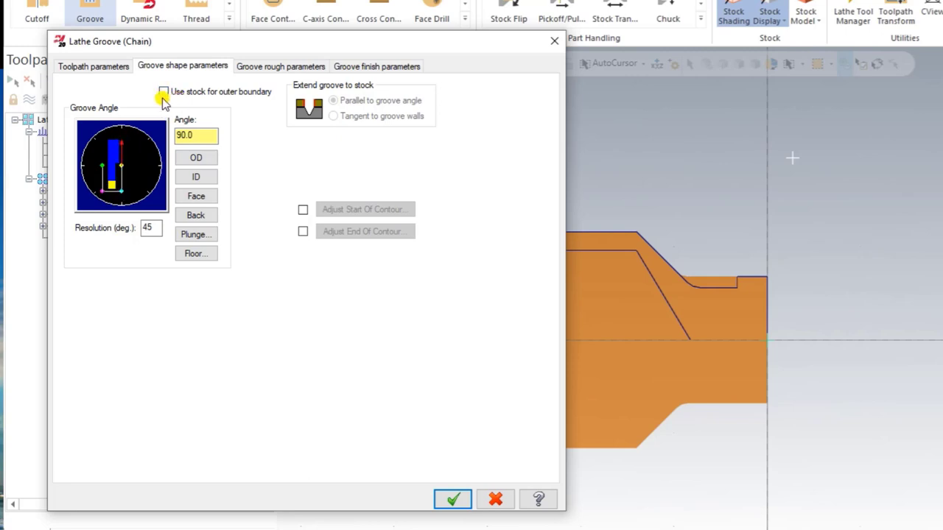
{"action": "left_click", "coordinate": [216, 94]}
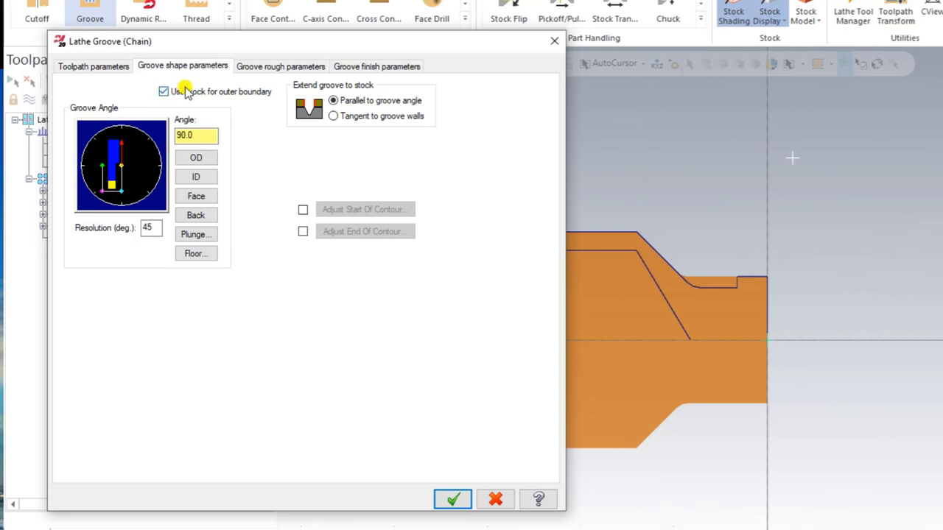
{"action": "left_click", "coordinate": [271, 67]}
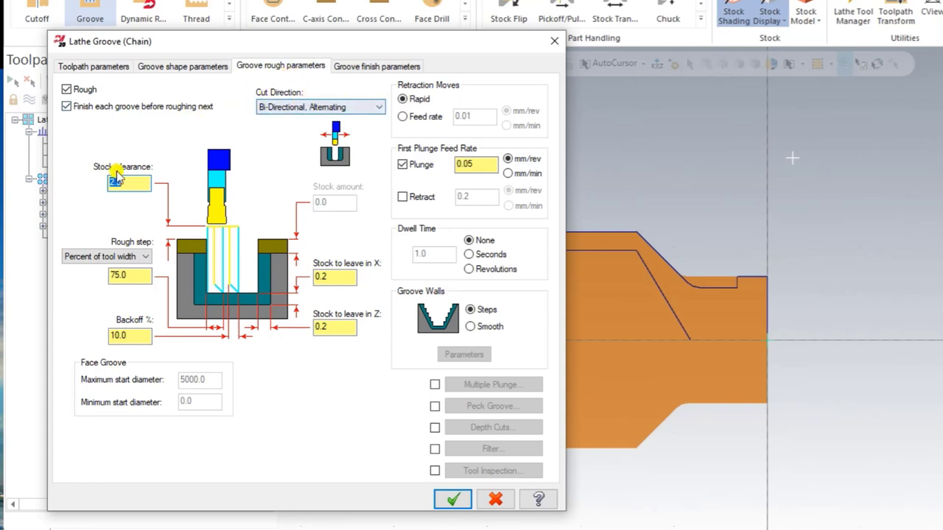
Step: Keep 0.2 stock to leave in X and Z and set groove walls to Smooth
{"action": "double_click", "coordinate": [325, 276]}
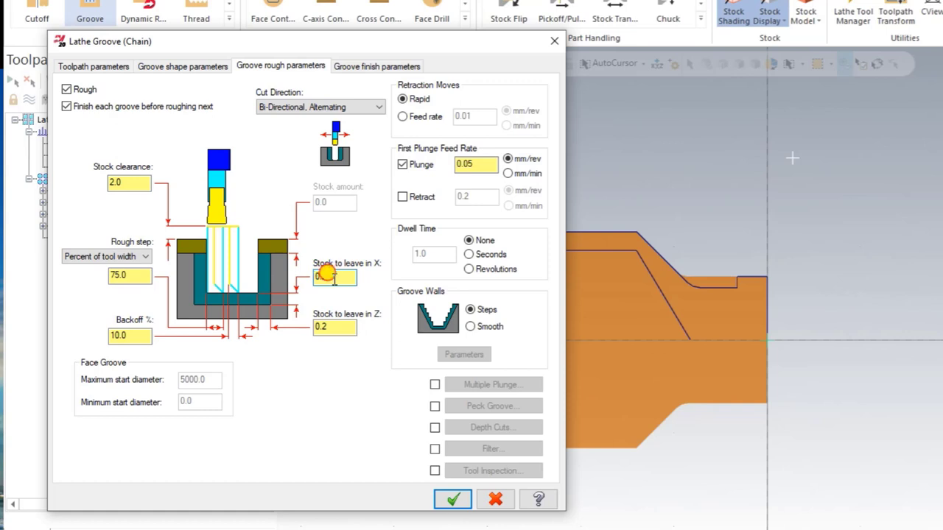
{"action": "left_click", "coordinate": [335, 325]}
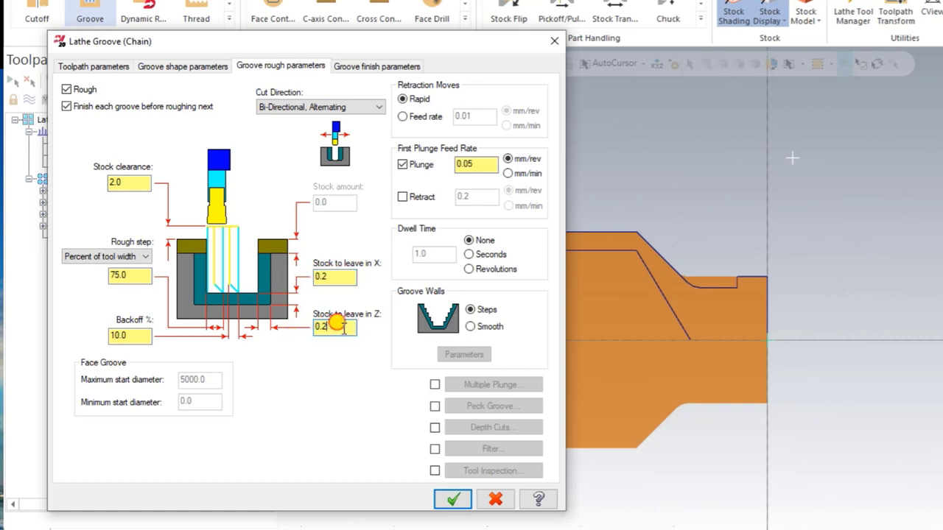
{"action": "double_click", "coordinate": [324, 277]}
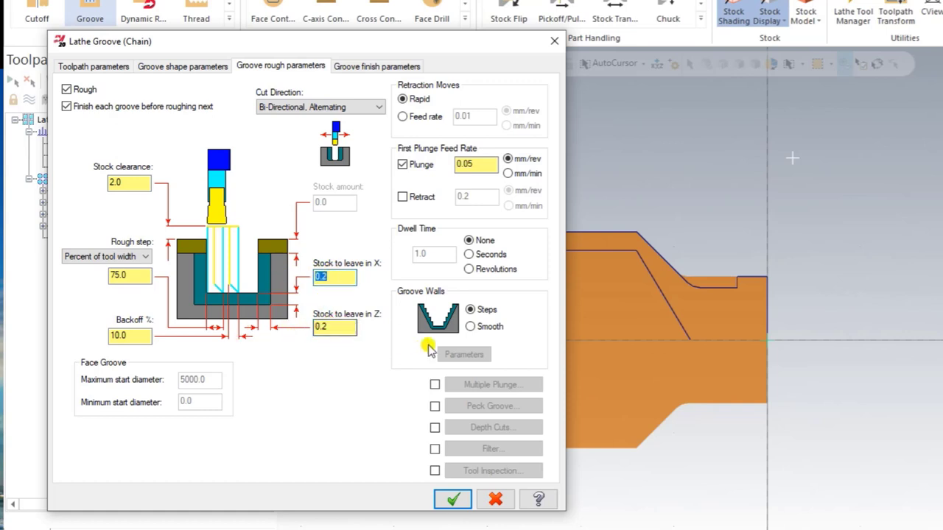
{"action": "left_click", "coordinate": [469, 328]}
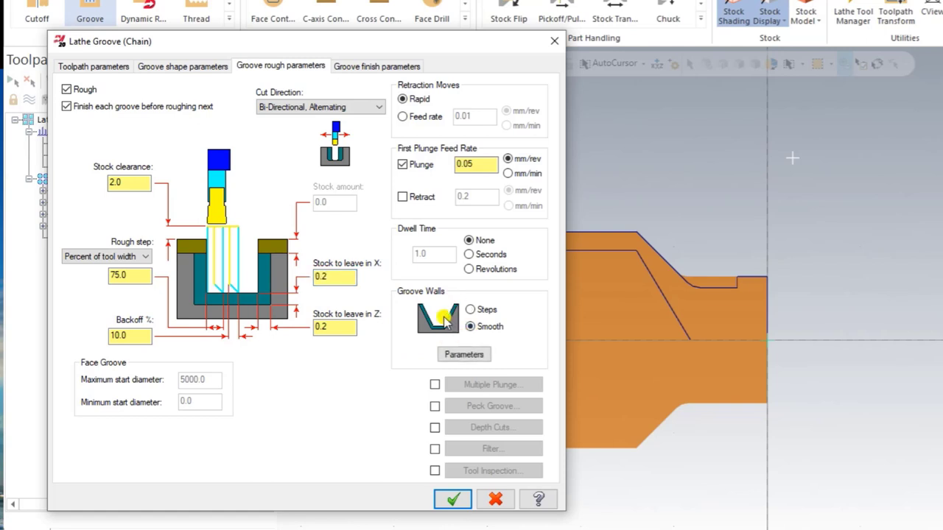
{"action": "left_click", "coordinate": [376, 67]}
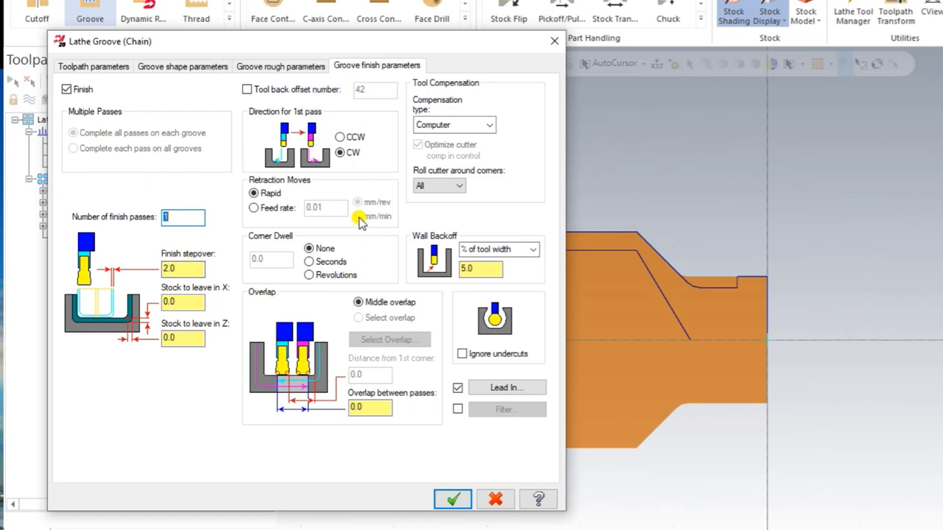
Step: Review the groove finish parameters: 1 finish pass, 2.0 stepover, CW first pass, 5% wall backoff
{"action": "left_click", "coordinate": [147, 166]}
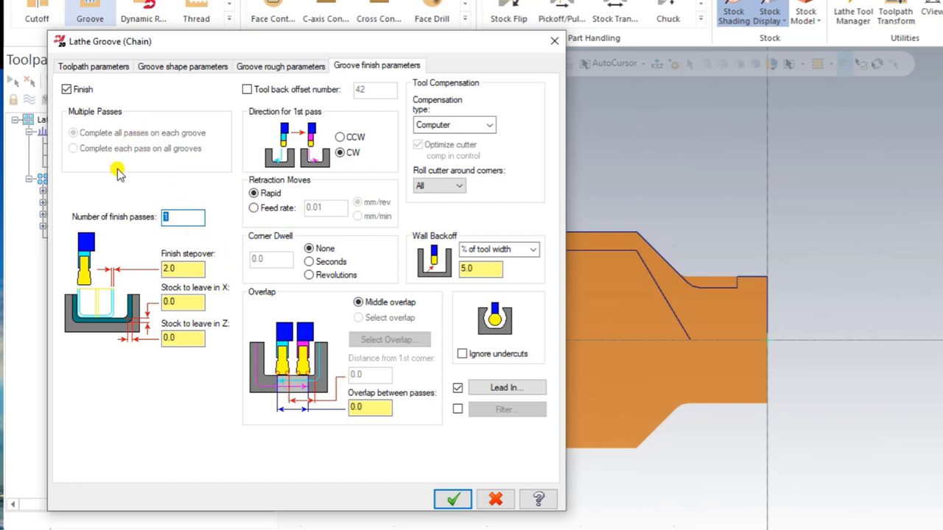
Step: Generate Lathe Groove (Chain) as operation 4 and zoom in on the groove
{"action": "left_click", "coordinate": [451, 498]}
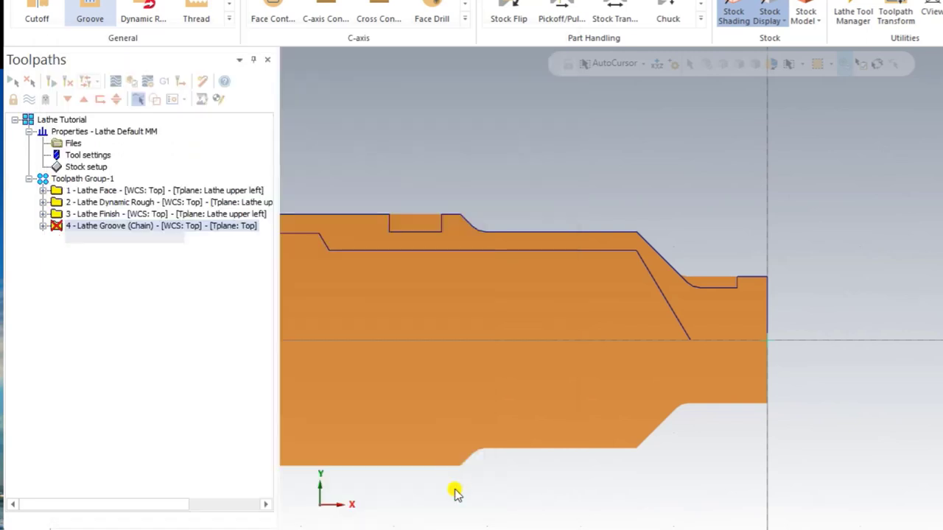
{"action": "scroll", "coordinate": [877, 307], "scroll_direction": "down", "scroll_amount": 1}
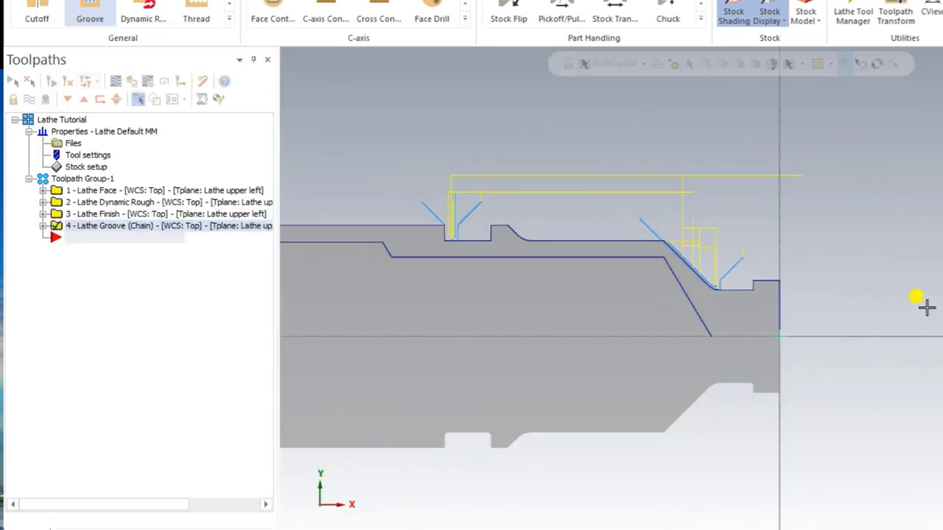
{"action": "scroll", "coordinate": [923, 305], "scroll_direction": "down", "scroll_amount": 1}
{"action": "left_click_drag", "start_coordinate": [470, 158], "coordinate": [790, 321]}
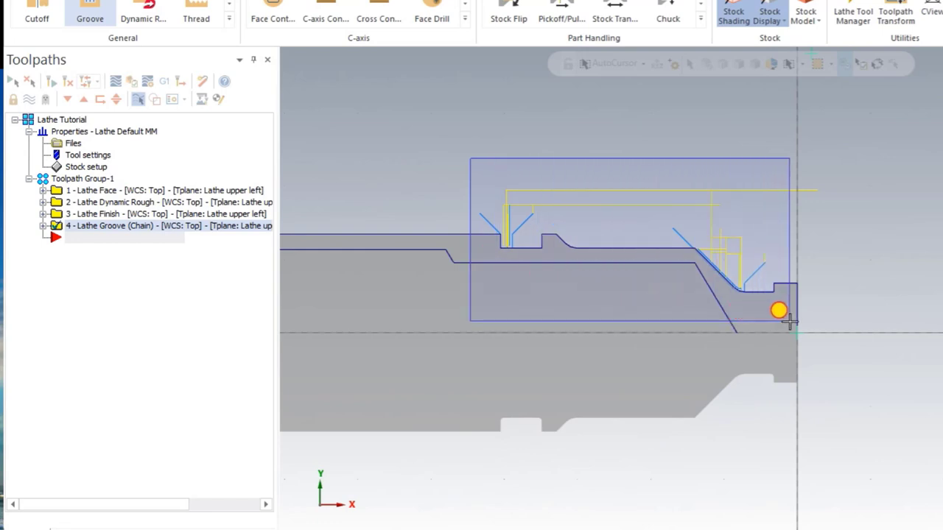
{"action": "left_click_drag", "start_coordinate": [790, 321], "coordinate": [464, 154]}
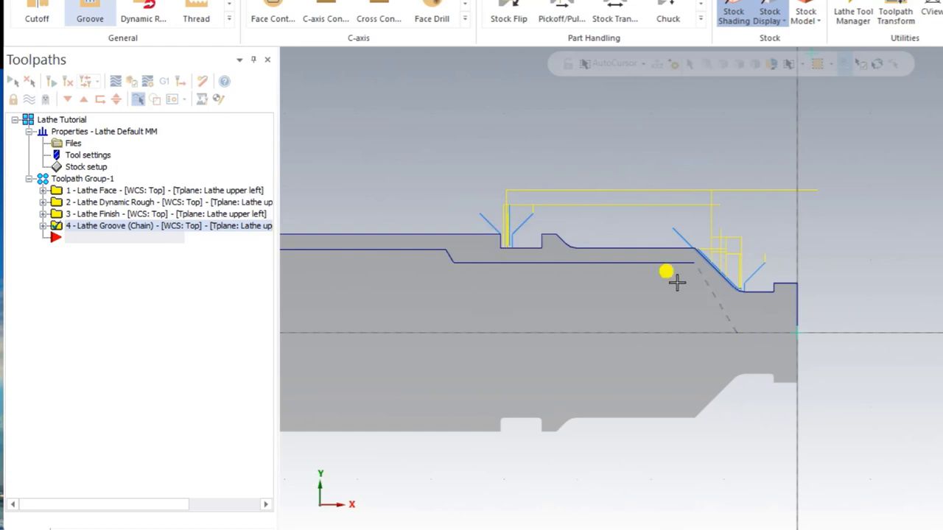
{"action": "scroll", "coordinate": [860, 285], "scroll_direction": "down", "scroll_amount": 2}
{"action": "scroll", "coordinate": [853, 258], "scroll_direction": "down", "scroll_amount": 2}
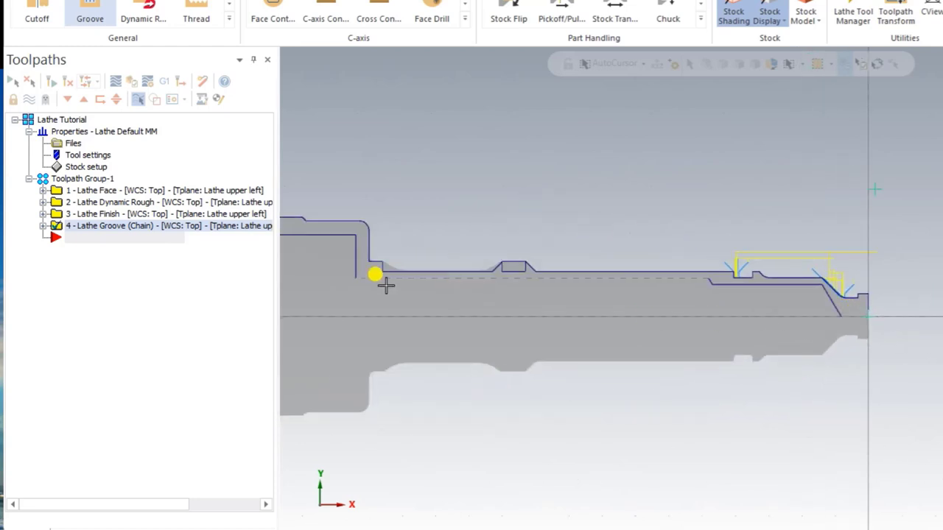
{"action": "scroll", "coordinate": [327, 274], "scroll_direction": "up", "scroll_amount": 2}
{"action": "scroll", "coordinate": [379, 280], "scroll_direction": "up", "scroll_amount": 2}
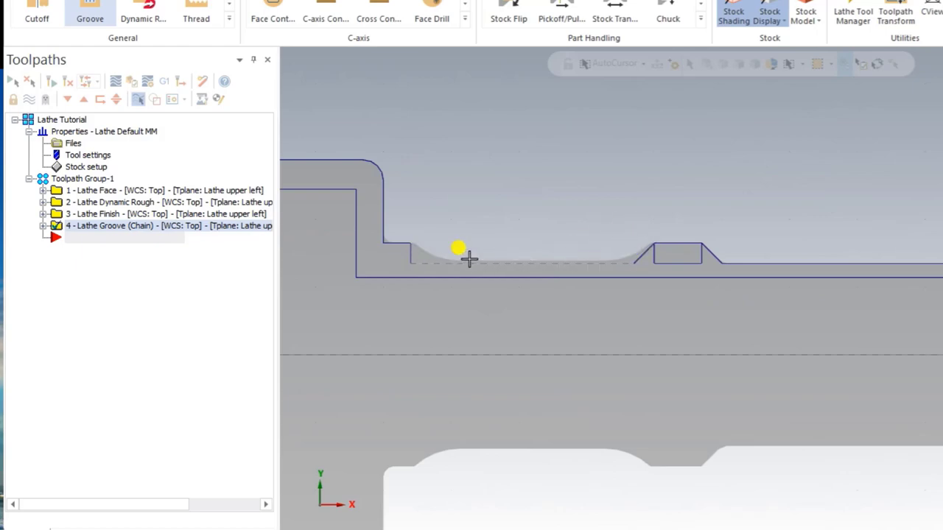
Step: Start a Lathe Finish toolpath chained from the chamfer to the groove's left wall
{"action": "left_click", "coordinate": [184, 100]}
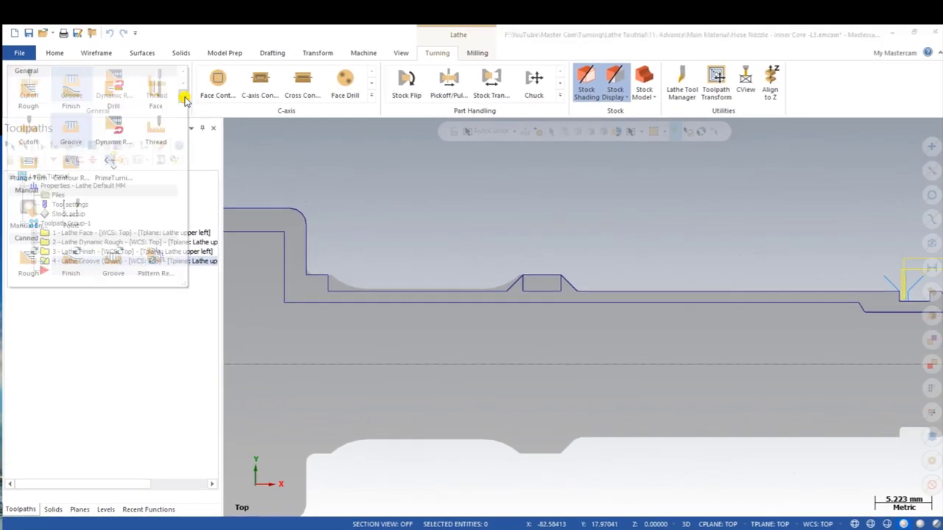
{"action": "left_click", "coordinate": [71, 93]}
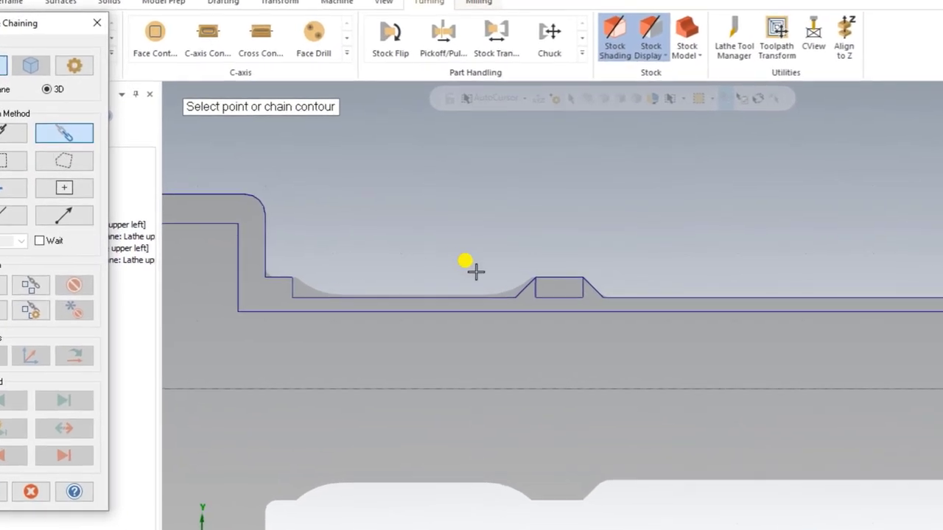
{"action": "left_click", "coordinate": [534, 285]}
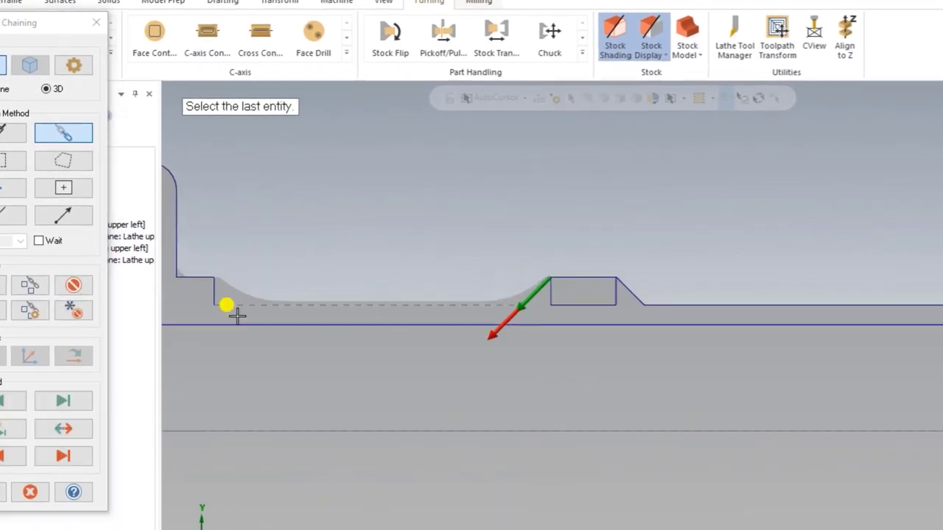
{"action": "left_click", "coordinate": [208, 291]}
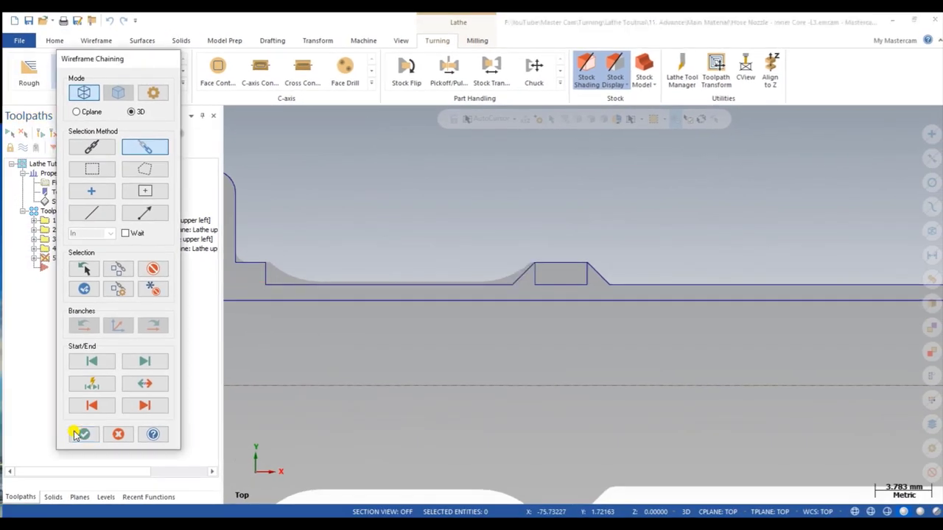
{"action": "left_click", "coordinate": [81, 434]}
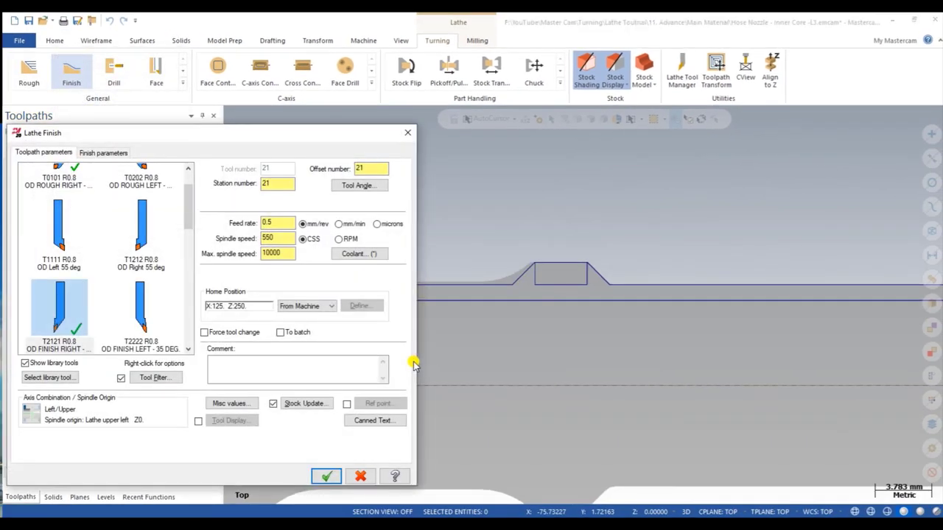
Step: Change the groove finish feed rate to 0.2 mm/rev
{"action": "left_click_drag", "start_coordinate": [165, 135], "coordinate": [169, 114]}
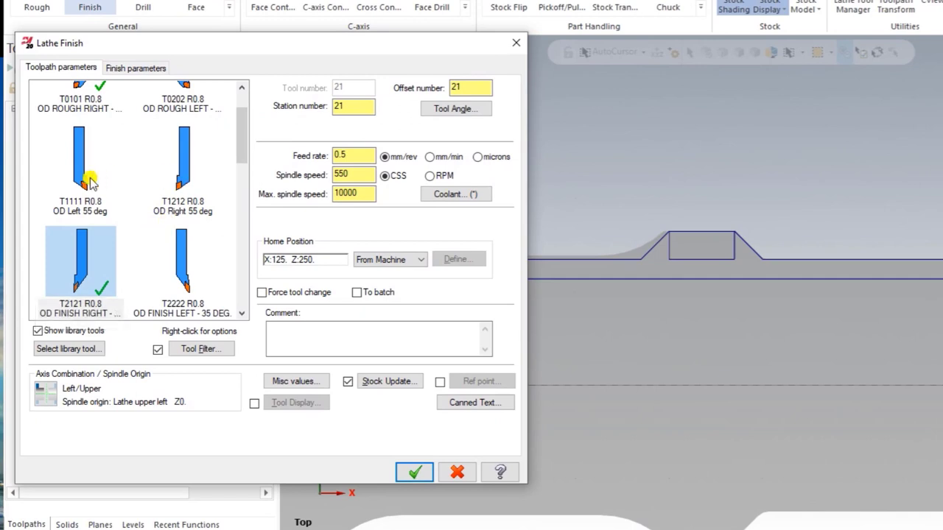
{"action": "scroll", "coordinate": [88, 183], "scroll_direction": "up", "scroll_amount": 1}
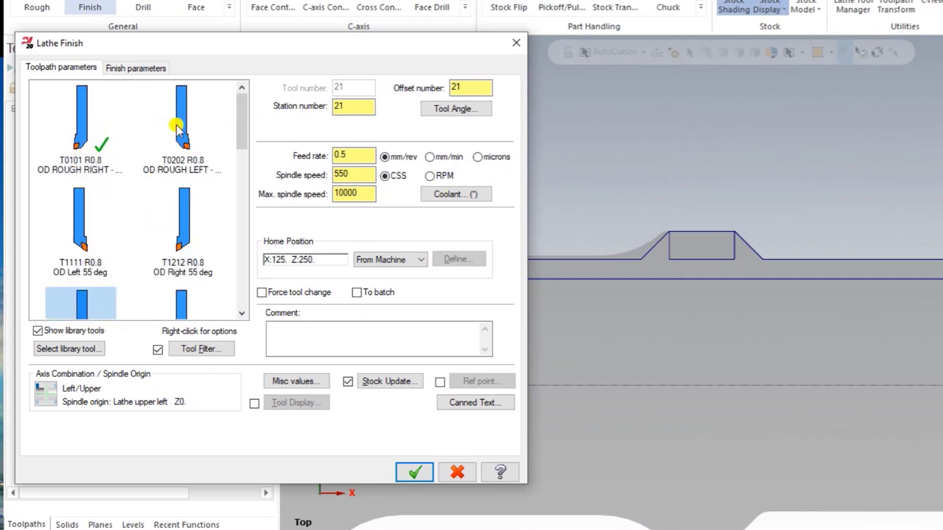
{"action": "scroll", "coordinate": [182, 129], "scroll_direction": "down", "scroll_amount": 1}
{"action": "scroll", "coordinate": [169, 147], "scroll_direction": "down", "scroll_amount": 2}
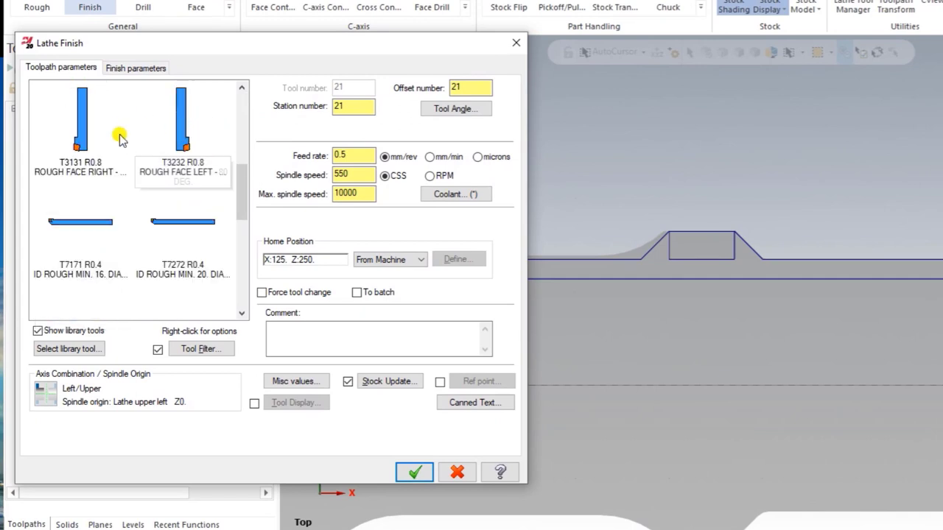
{"action": "scroll", "coordinate": [122, 140], "scroll_direction": "up", "scroll_amount": 2}
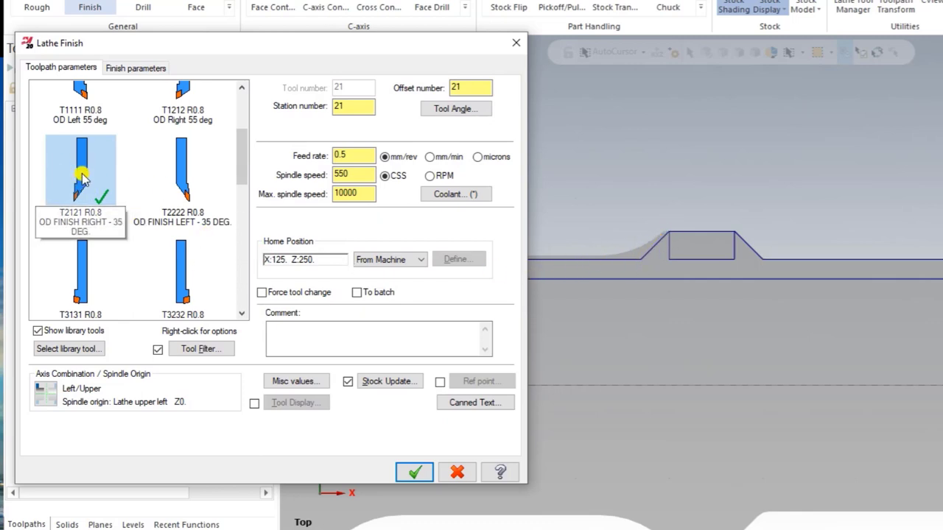
{"action": "mouse_move", "coordinate": [81, 173]}
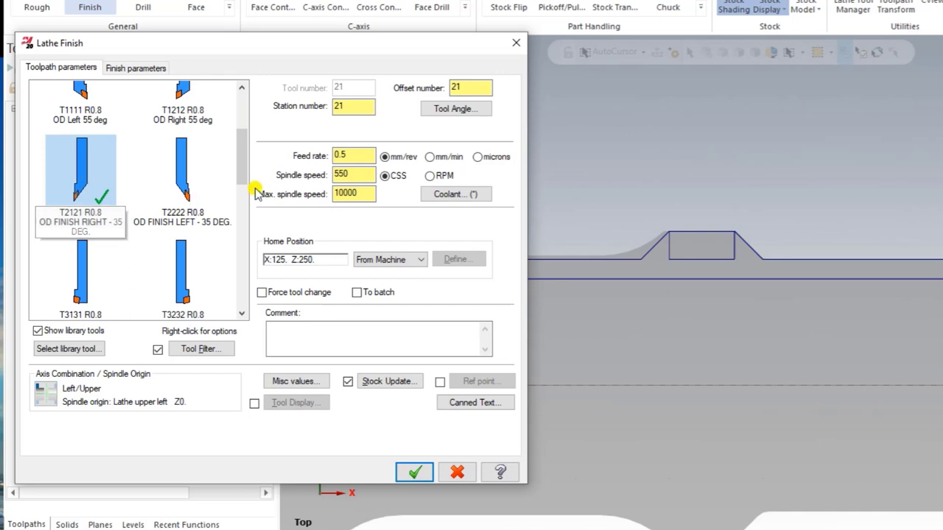
{"action": "double_click", "coordinate": [342, 155]}
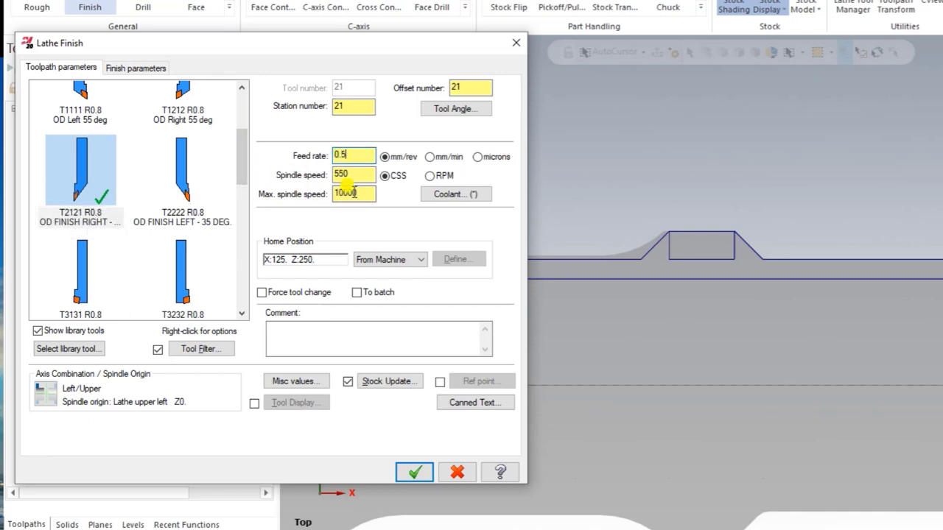
{"action": "left_click", "coordinate": [357, 155]}
{"action": "key", "text": "BackSpace"}
{"action": "key", "text": "BackSpace"}
{"action": "key", "text": "BackSpace"}
{"action": "type", "text": "2"}
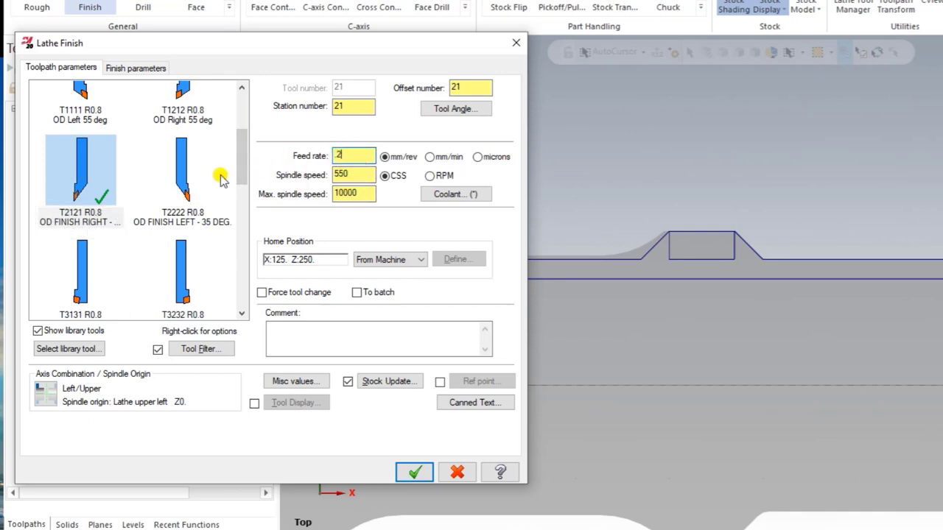
{"action": "type", "text": "0."}
Step: Set spindle speed 250 and maximum spindle speed 1500
{"action": "double_click", "coordinate": [346, 175]}
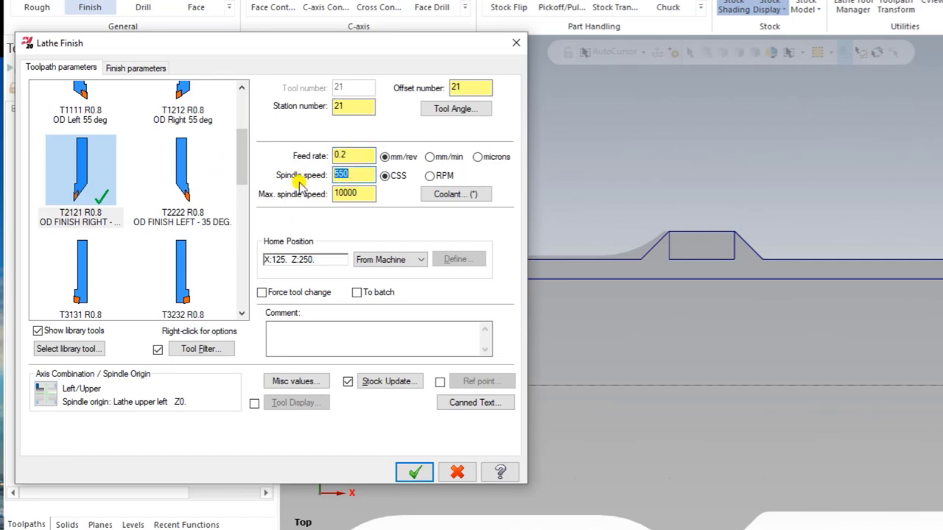
{"action": "type", "text": "250"}
{"action": "key", "text": "Tab"}
{"action": "type", "text": "15"}
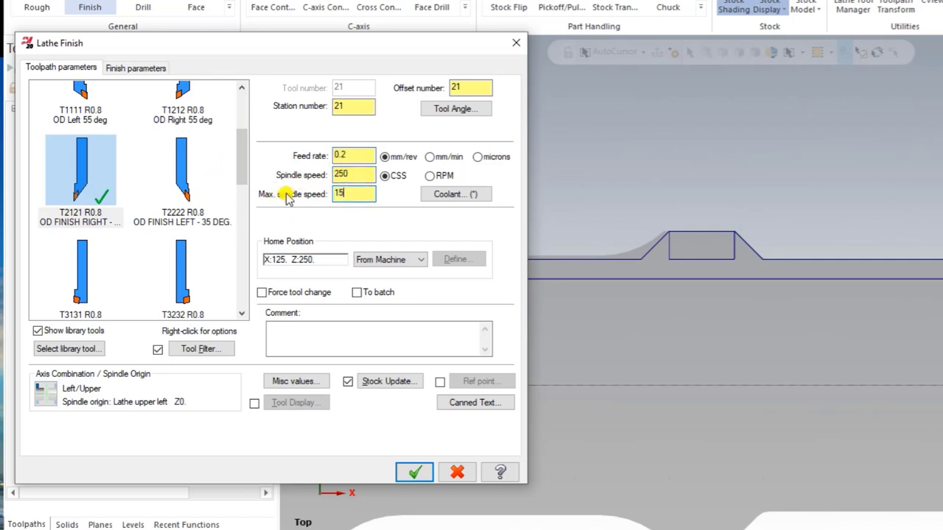
Step: Add the comment 'FINISh Punge' and enable approach/retract reference points
{"action": "left_click", "coordinate": [344, 332]}
{"action": "type", "text": "FINISh Punge"}
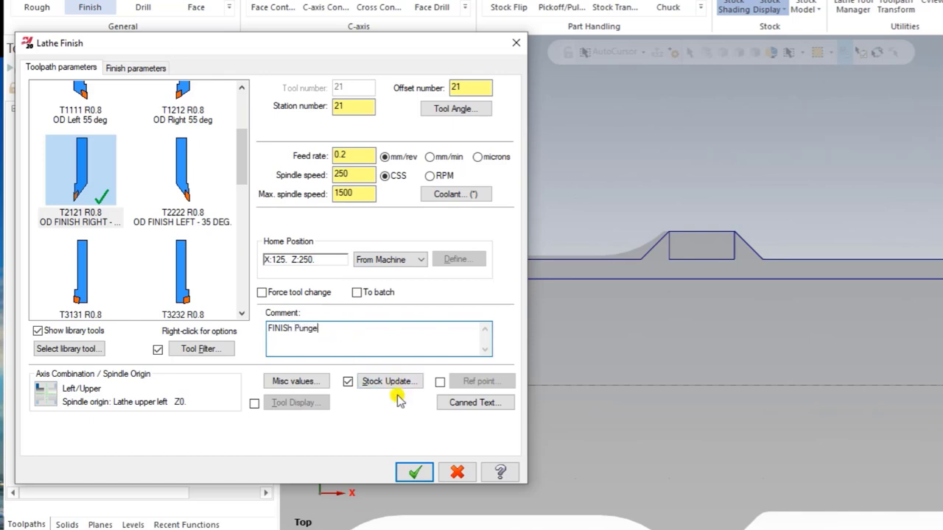
{"action": "left_click", "coordinate": [440, 382]}
{"action": "left_click", "coordinate": [480, 381]}
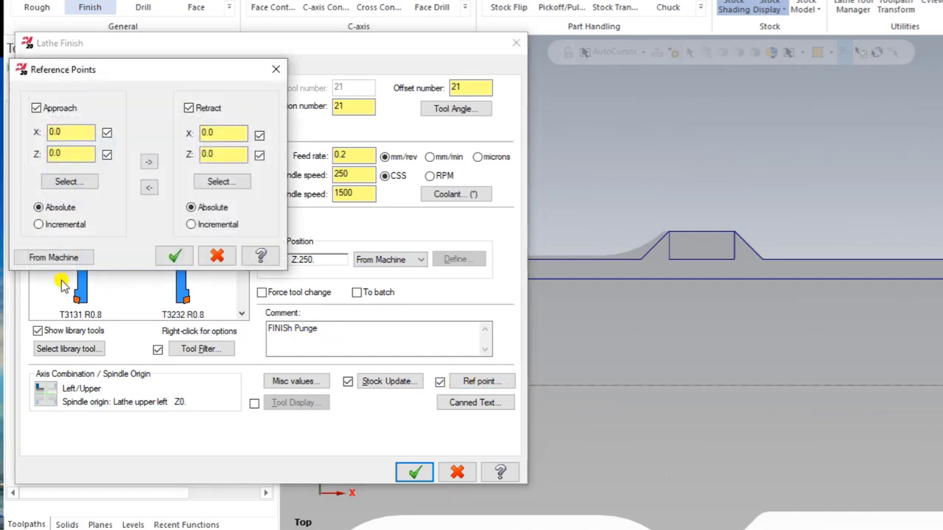
Step: Set approach and retract reference points both at X 16.90163, Z 6.137856
{"action": "left_click", "coordinate": [69, 181]}
{"action": "scroll", "coordinate": [471, 236], "scroll_direction": "down", "scroll_amount": 4}
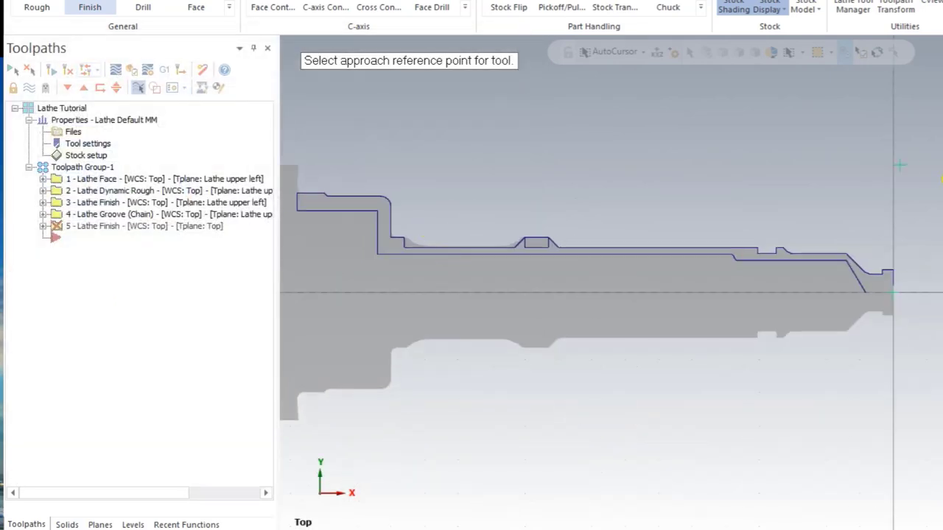
{"action": "left_click", "coordinate": [933, 180]}
{"action": "left_click", "coordinate": [149, 161]}
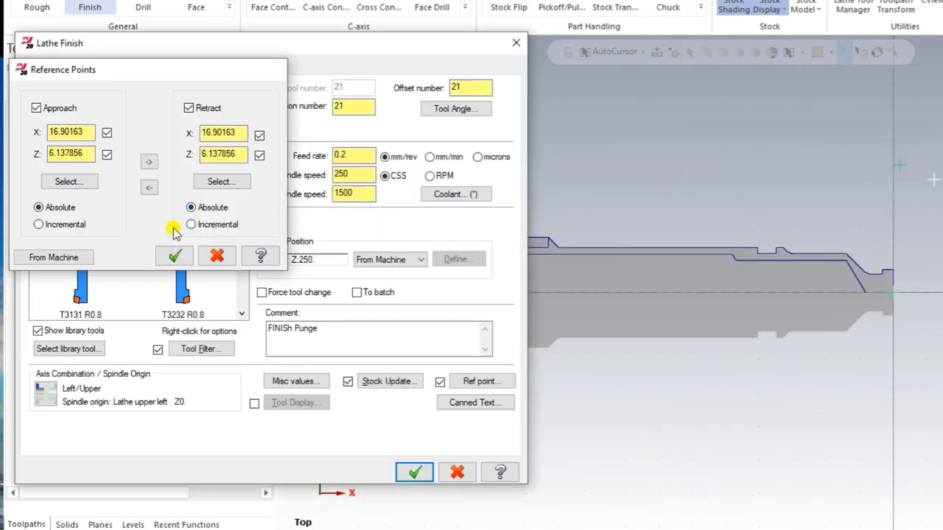
{"action": "left_click", "coordinate": [175, 255]}
Step: Use 0.3 finish stepover with 2 passes and generate the finish toolpath
{"action": "left_click", "coordinate": [126, 68]}
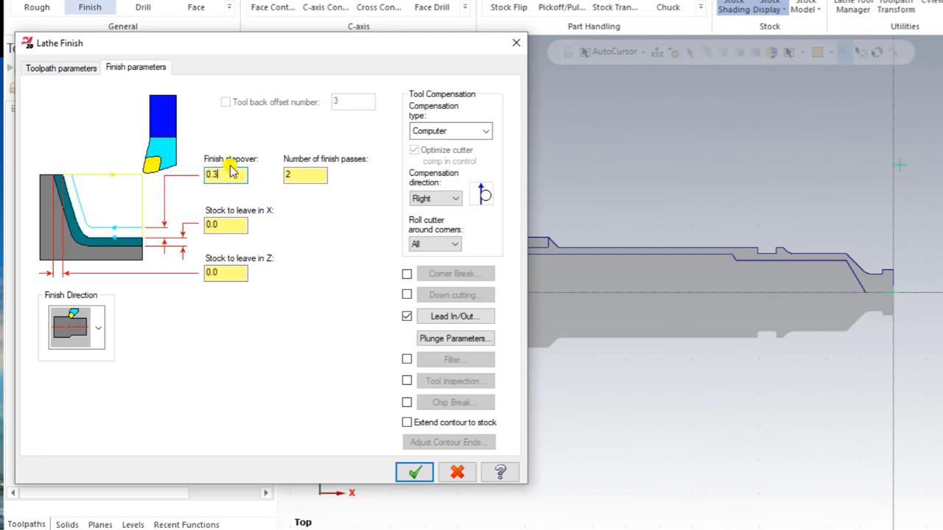
{"action": "double_click", "coordinate": [226, 173]}
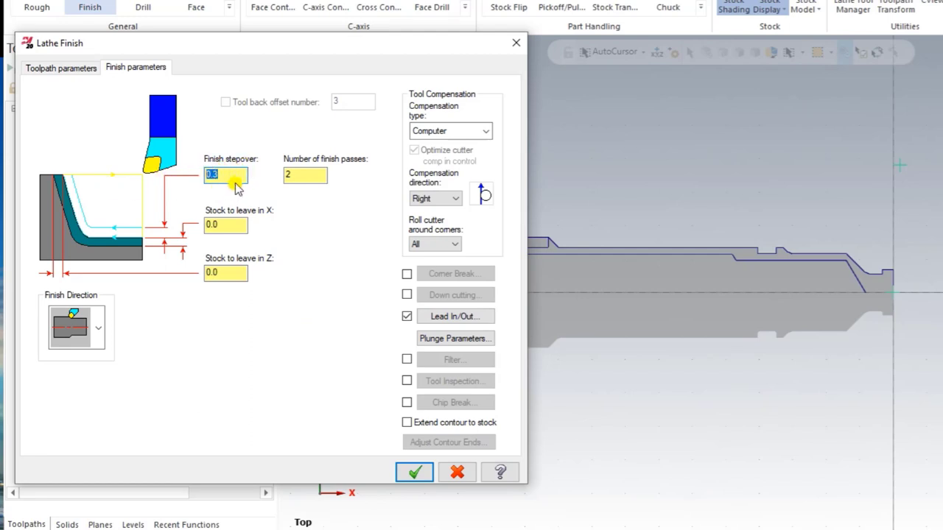
{"action": "left_click", "coordinate": [293, 174]}
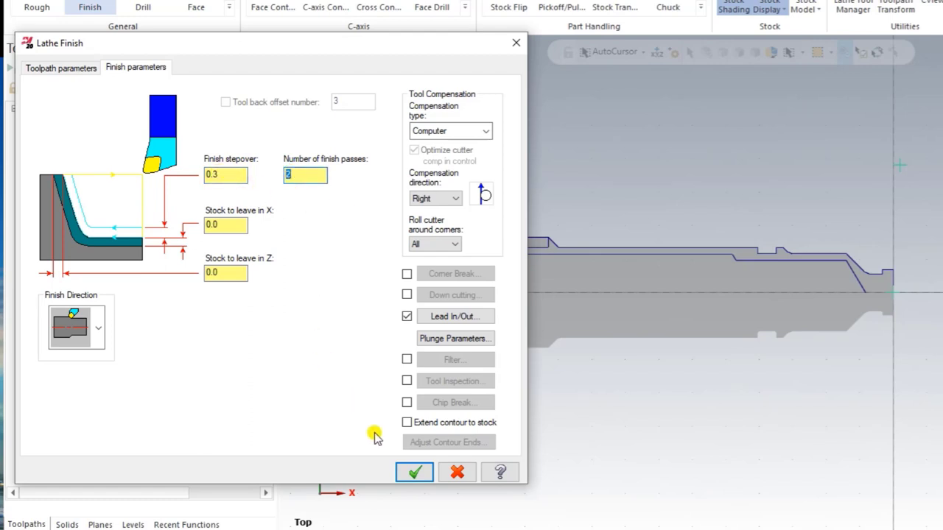
{"action": "left_click", "coordinate": [414, 472]}
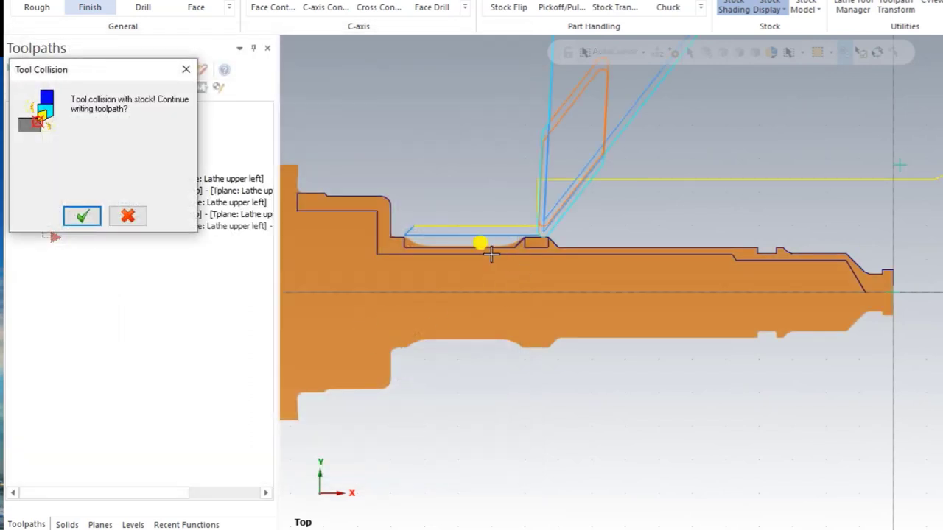
Step: Accept the tool collision warning, writing Lathe Finish as operation 5, and expand its entries
{"action": "scroll", "coordinate": [469, 242], "scroll_direction": "up", "scroll_amount": 2}
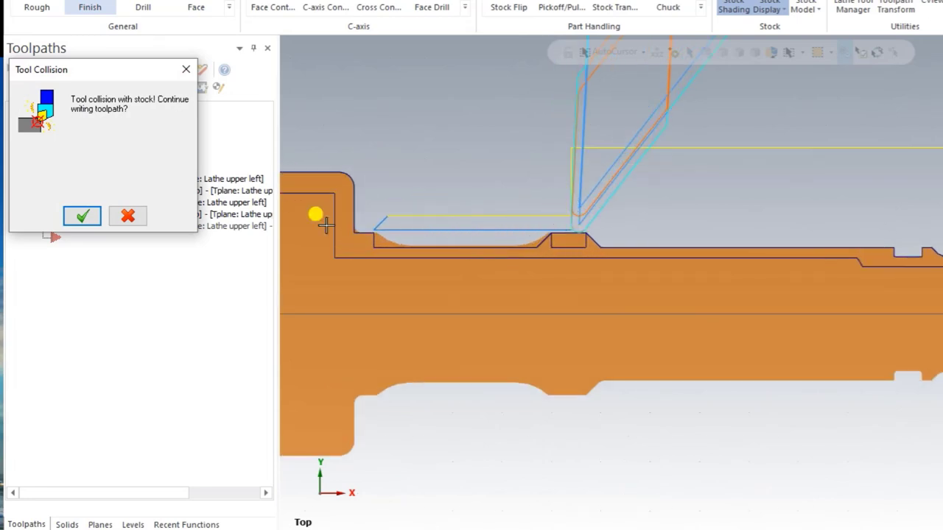
{"action": "left_click", "coordinate": [82, 216]}
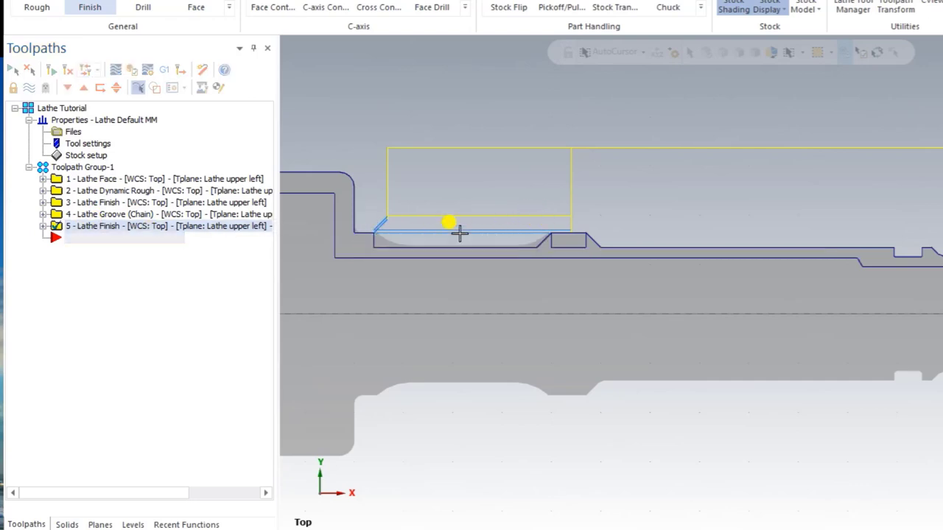
{"action": "scroll", "coordinate": [553, 236], "scroll_direction": "up", "scroll_amount": 1}
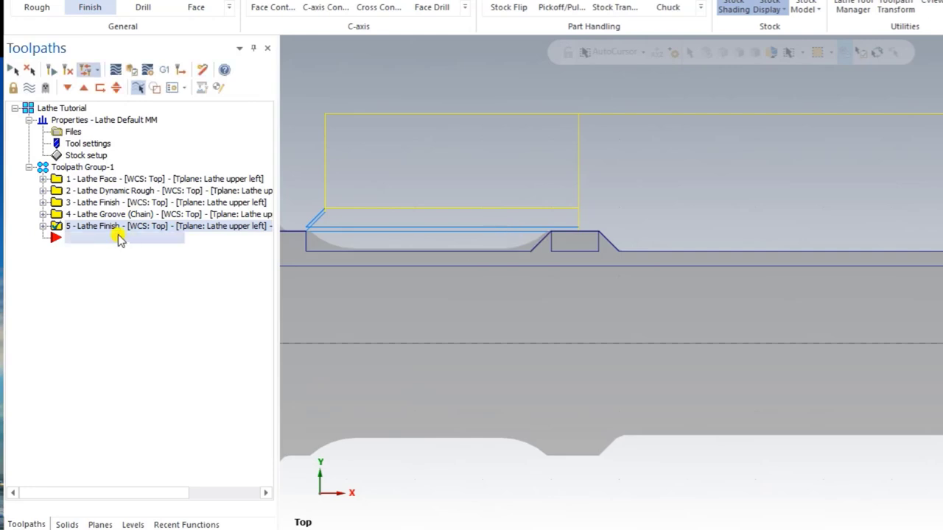
{"action": "left_click", "coordinate": [43, 226]}
Step: Give the finish lead-in a -135° entry vector 2.0 long and regenerate operation 5
{"action": "left_click", "coordinate": [69, 237]}
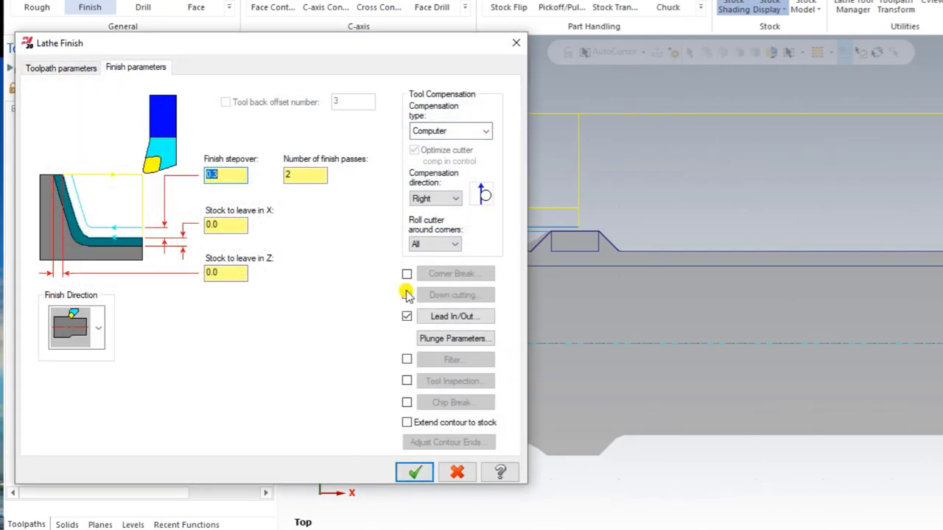
{"action": "left_click", "coordinate": [461, 315]}
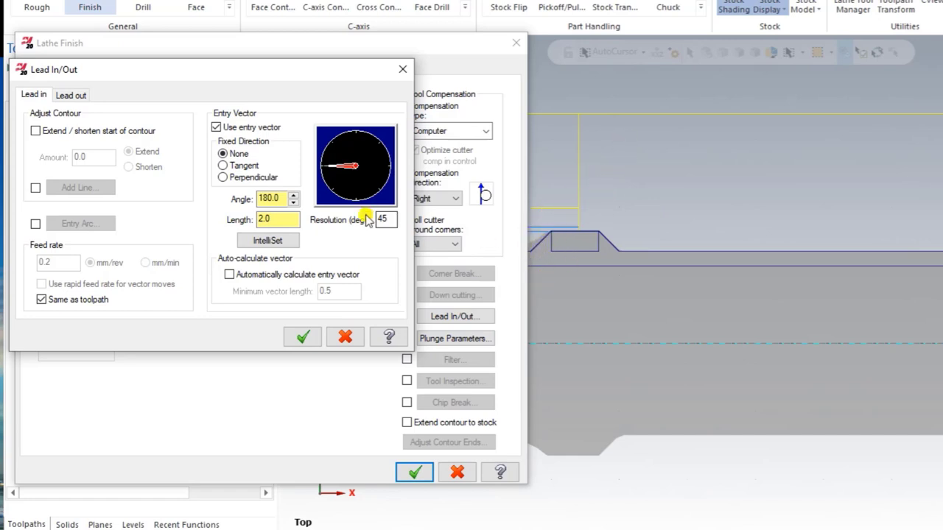
{"action": "left_click", "coordinate": [333, 194]}
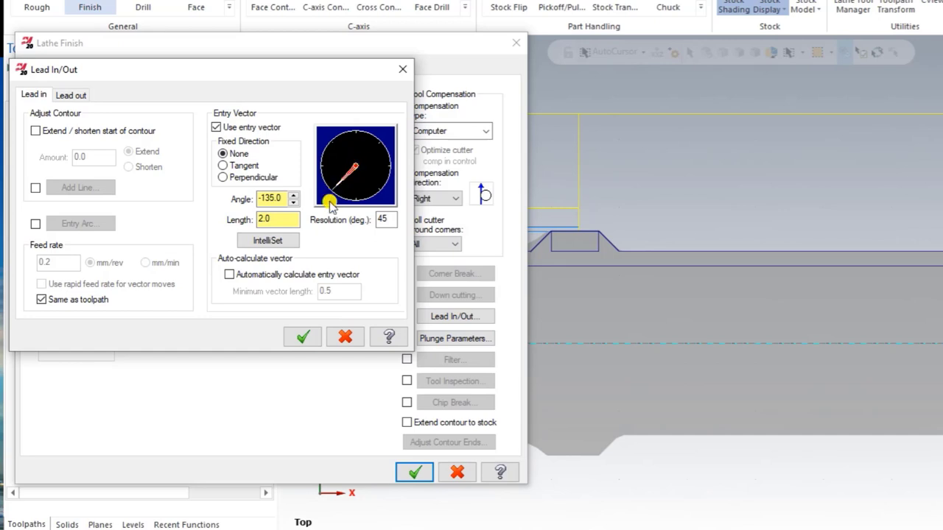
{"action": "left_click", "coordinate": [300, 338]}
{"action": "left_click", "coordinate": [416, 472]}
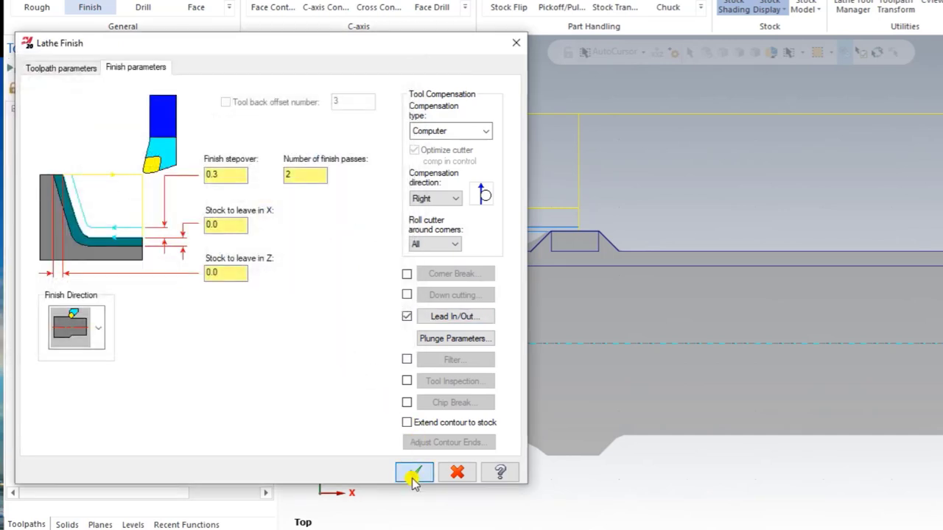
{"action": "left_click", "coordinate": [51, 72]}
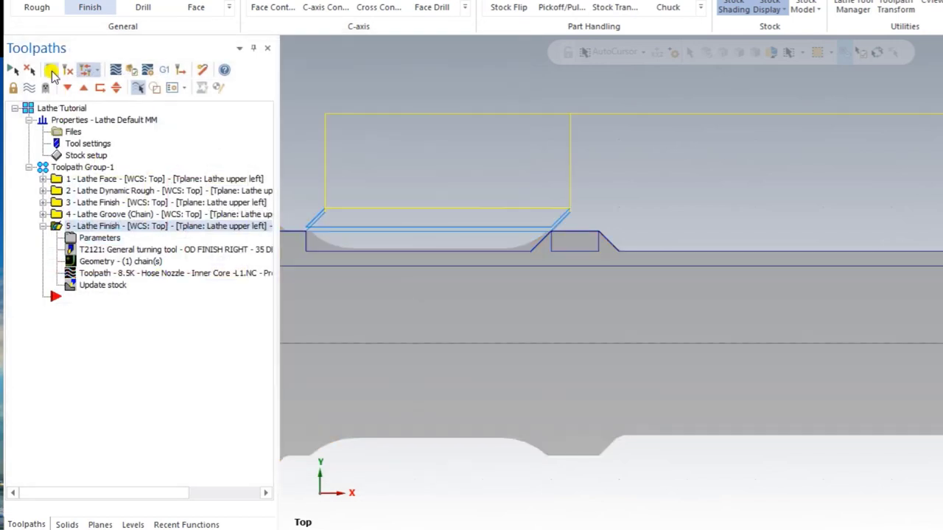
Step: Zoom around the groove and reopen operation 5's Lathe Finish parameters
{"action": "scroll", "coordinate": [762, 266], "scroll_direction": "down", "scroll_amount": 2}
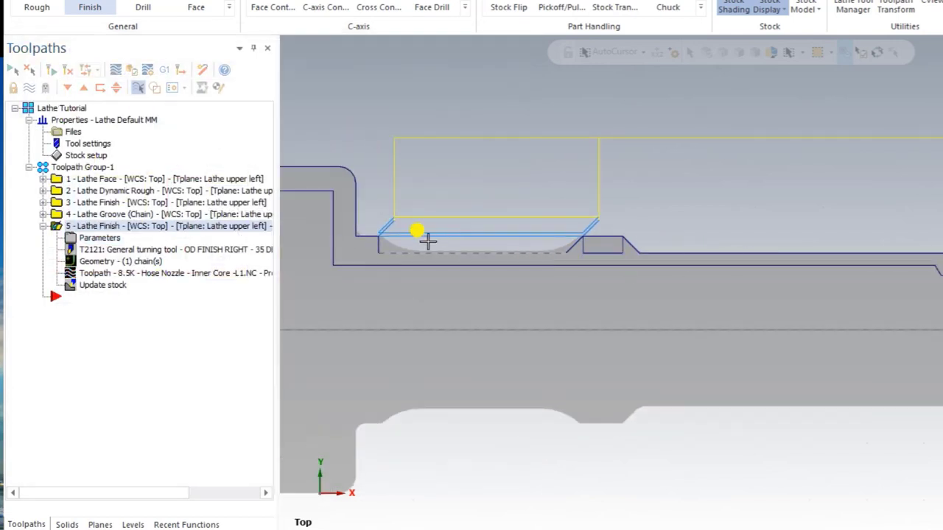
{"action": "scroll", "coordinate": [394, 235], "scroll_direction": "up", "scroll_amount": 1}
{"action": "scroll", "coordinate": [383, 232], "scroll_direction": "up", "scroll_amount": 1}
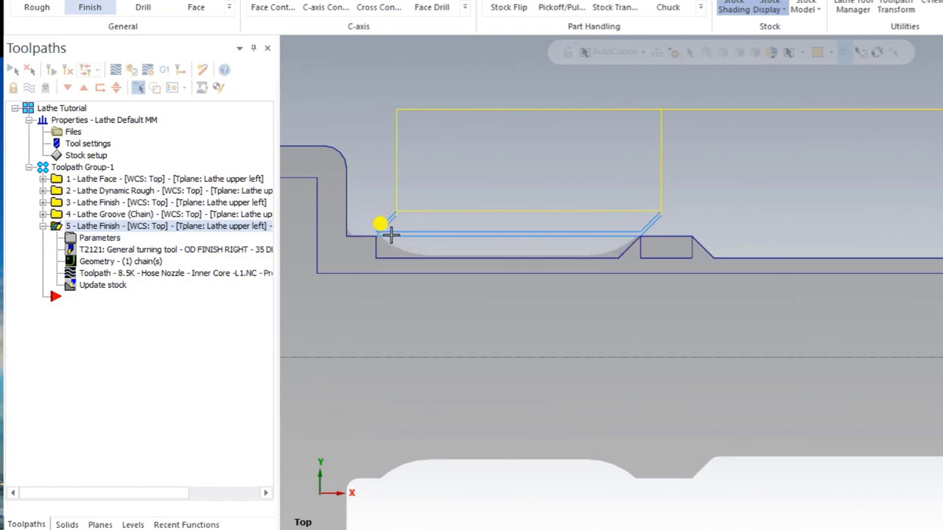
{"action": "left_click", "coordinate": [71, 241]}
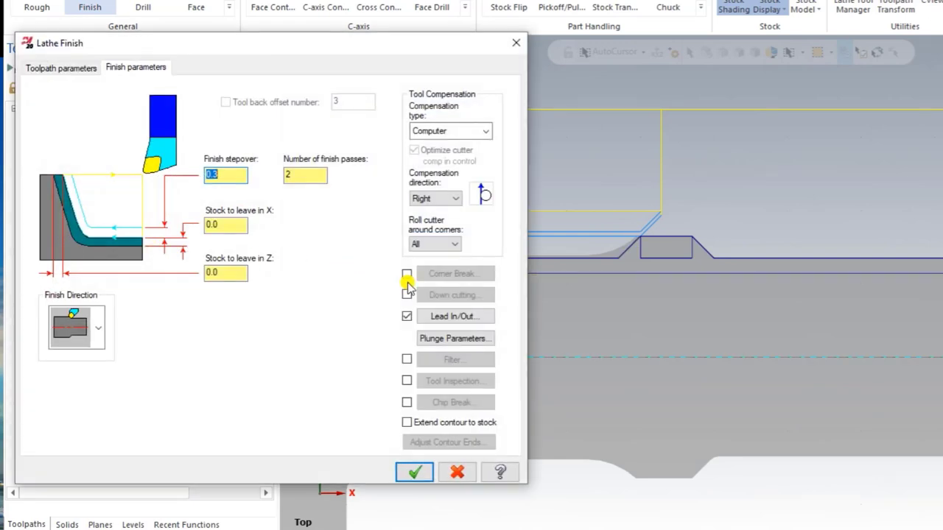
Step: Switch to the two-direction plunge cutting style (clearance 0.0 and 3.0) and regenerate operation 5
{"action": "left_click", "coordinate": [451, 339]}
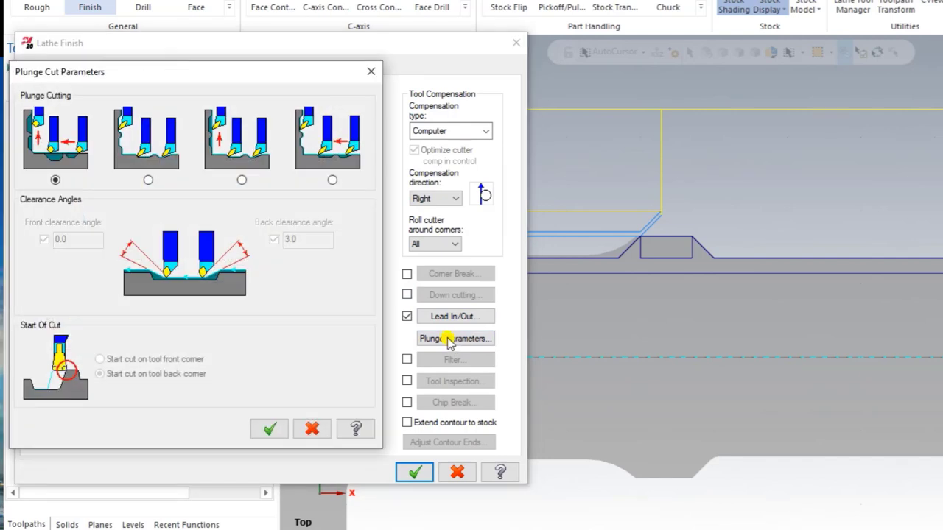
{"action": "left_click", "coordinate": [146, 180]}
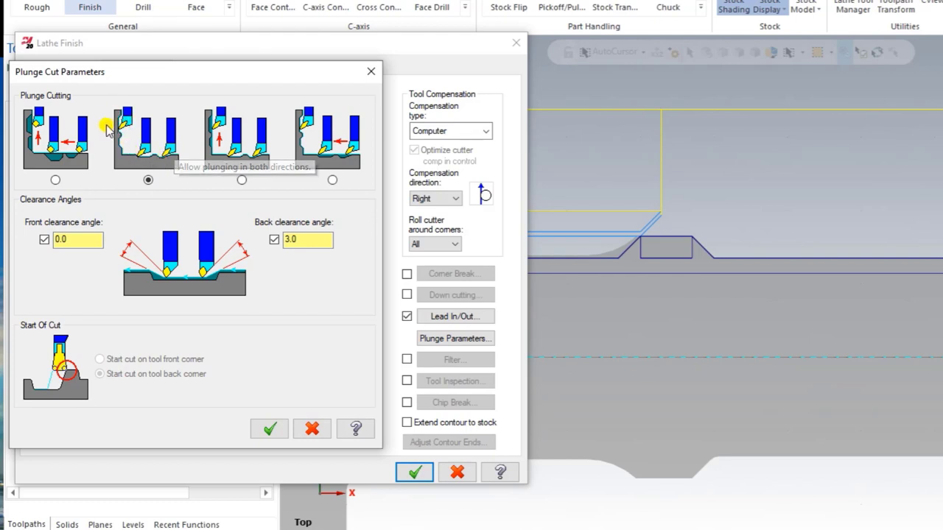
{"action": "left_click", "coordinate": [269, 428]}
{"action": "left_click", "coordinate": [415, 472]}
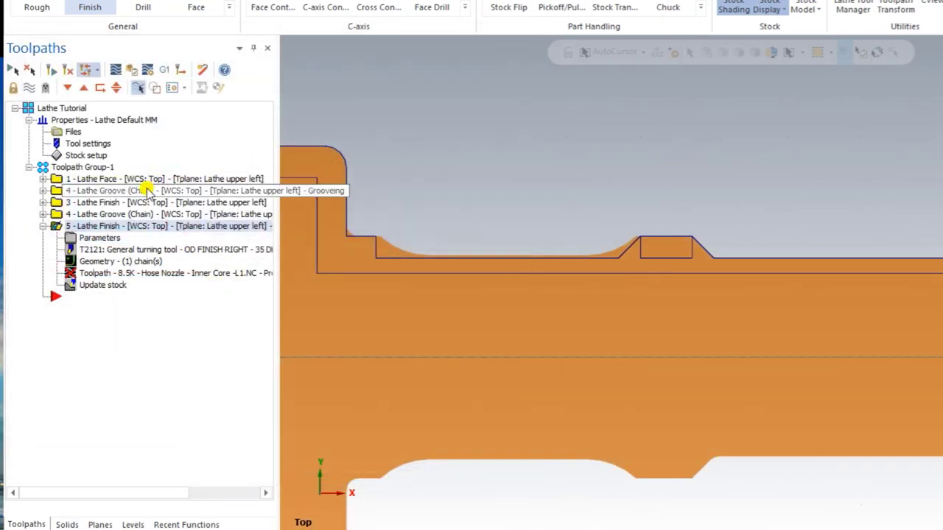
{"action": "left_click", "coordinate": [57, 70]}
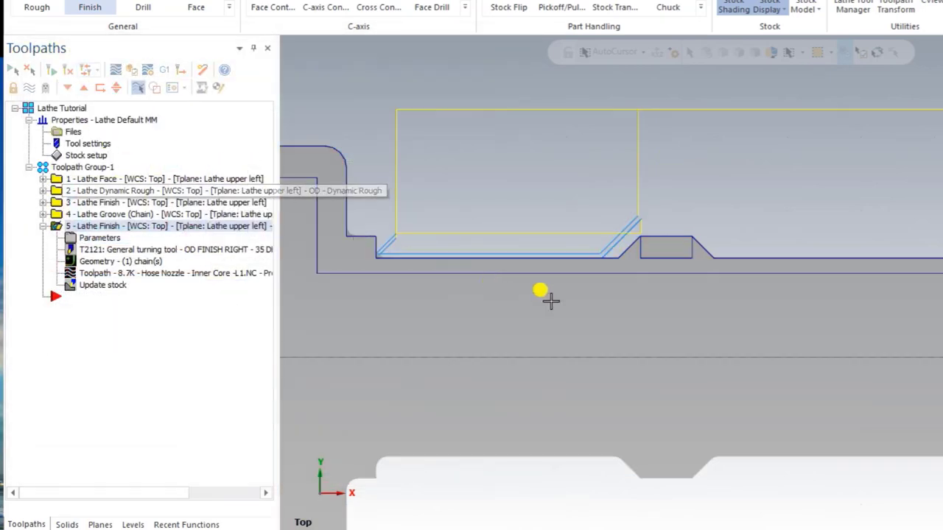
{"action": "scroll", "coordinate": [611, 302], "scroll_direction": "up", "scroll_amount": 1}
{"action": "scroll", "coordinate": [472, 255], "scroll_direction": "up", "scroll_amount": 1}
{"action": "scroll", "coordinate": [472, 255], "scroll_direction": "up", "scroll_amount": 1}
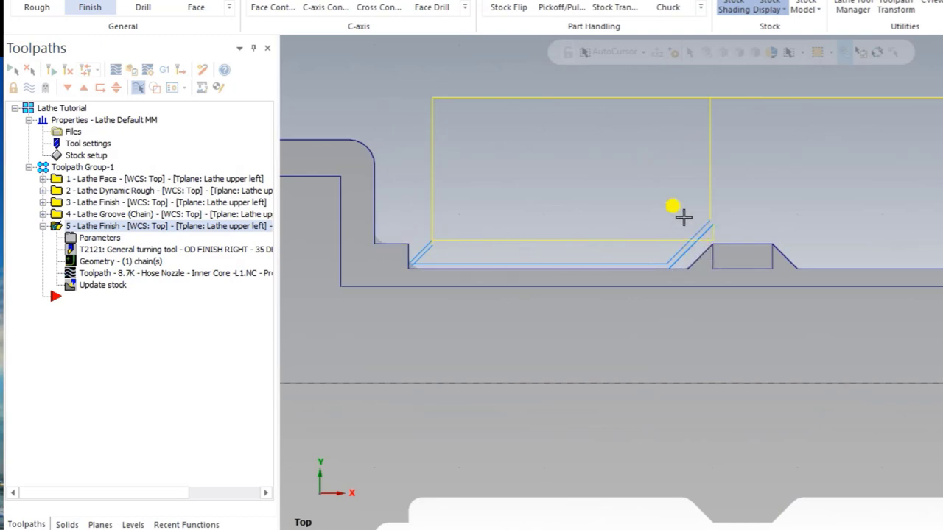
{"action": "scroll", "coordinate": [653, 242], "scroll_direction": "down", "scroll_amount": 1}
{"action": "scroll", "coordinate": [412, 225], "scroll_direction": "down", "scroll_amount": 1}
{"action": "scroll", "coordinate": [390, 226], "scroll_direction": "down", "scroll_amount": 1}
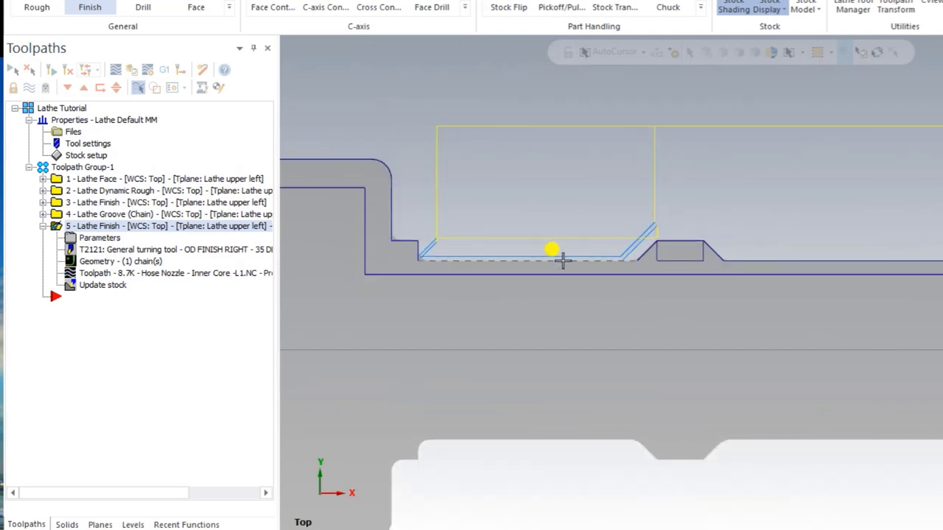
{"action": "scroll", "coordinate": [459, 231], "scroll_direction": "down", "scroll_amount": 3}
{"action": "scroll", "coordinate": [641, 327], "scroll_direction": "up", "scroll_amount": 3}
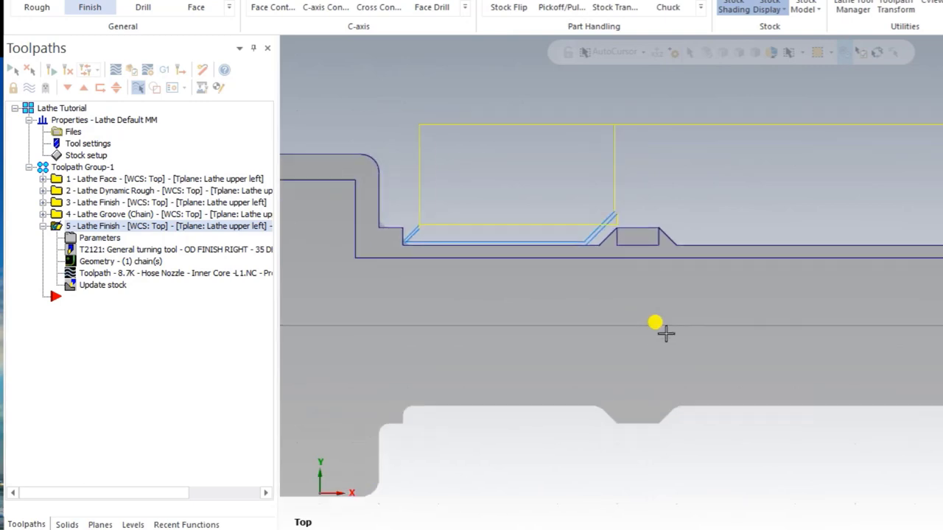
{"action": "scroll", "coordinate": [619, 310], "scroll_direction": "down", "scroll_amount": 1}
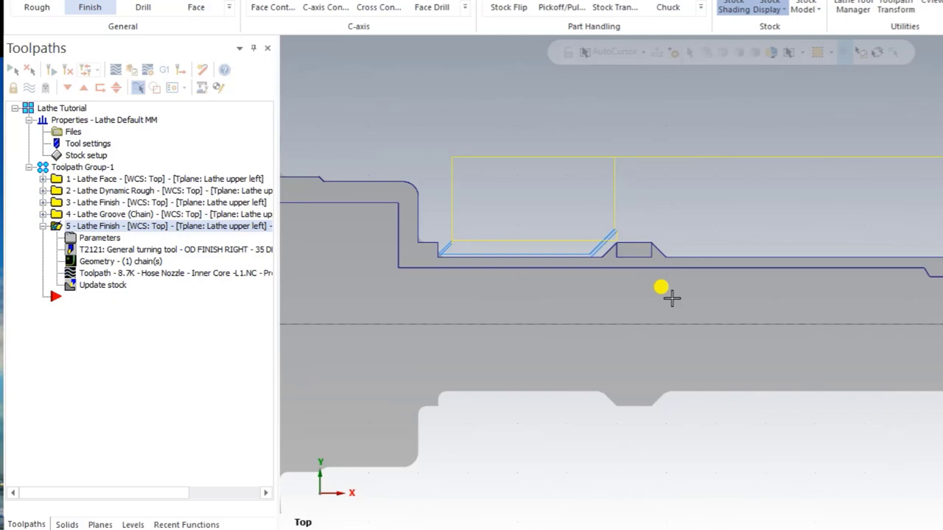
{"action": "left_click", "coordinate": [900, 509]}
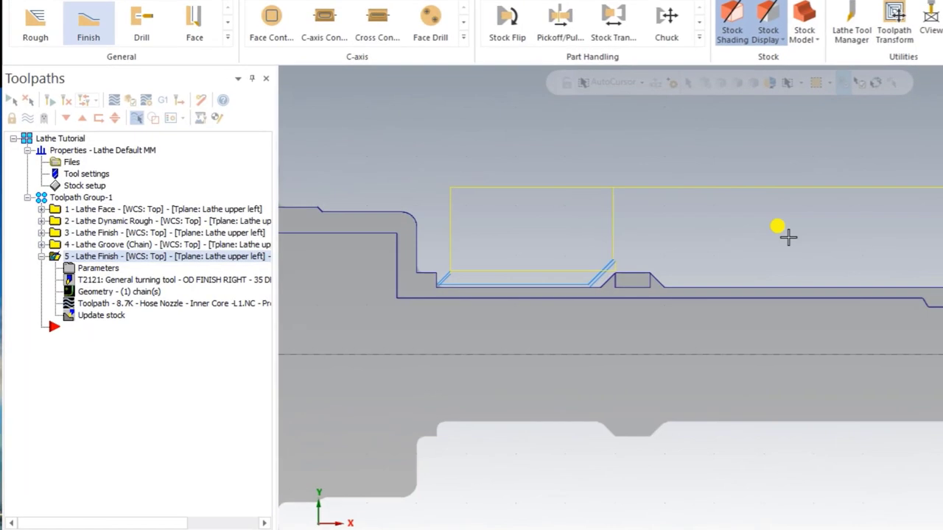
Step: Create a Lathe Thread toolpath with tool T9494, feed in mm/rev, and 500 max spindle speed
{"action": "left_click", "coordinate": [227, 36]}
{"action": "left_click", "coordinate": [193, 81]}
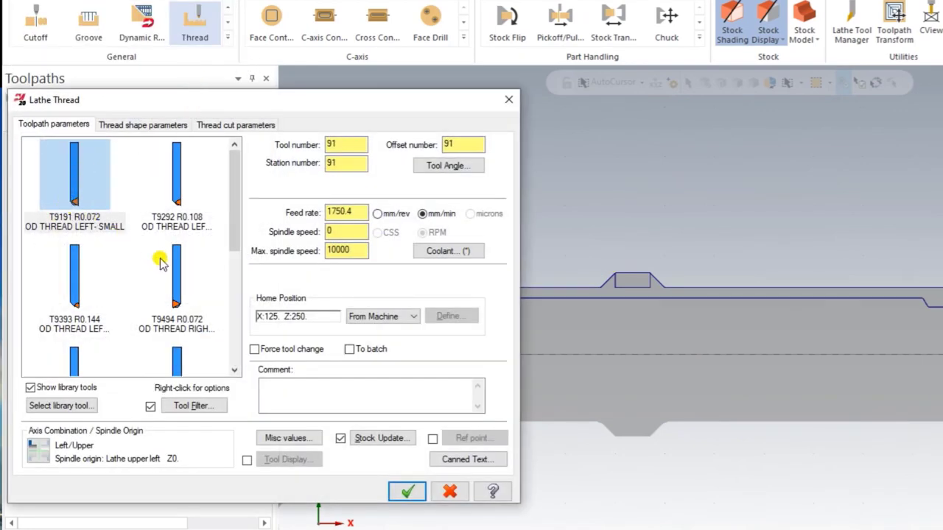
{"action": "left_click", "coordinate": [166, 265]}
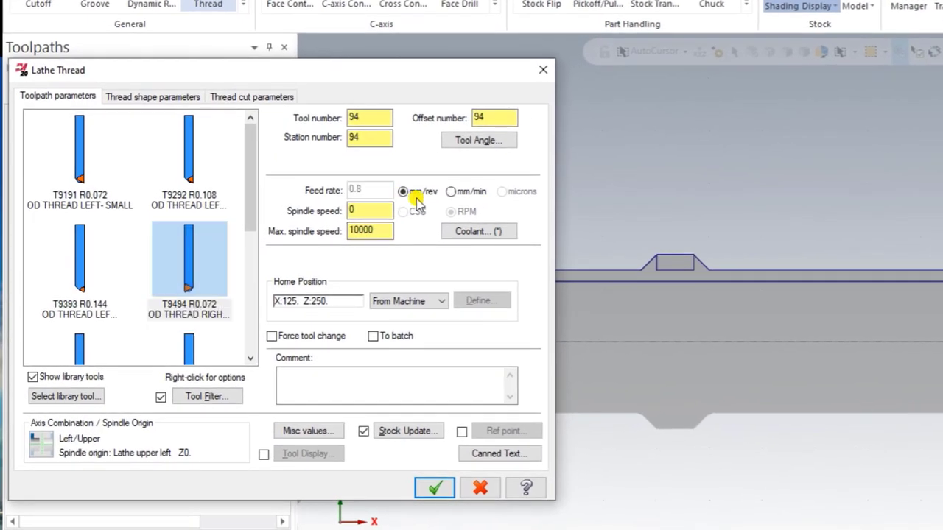
{"action": "left_click", "coordinate": [404, 192]}
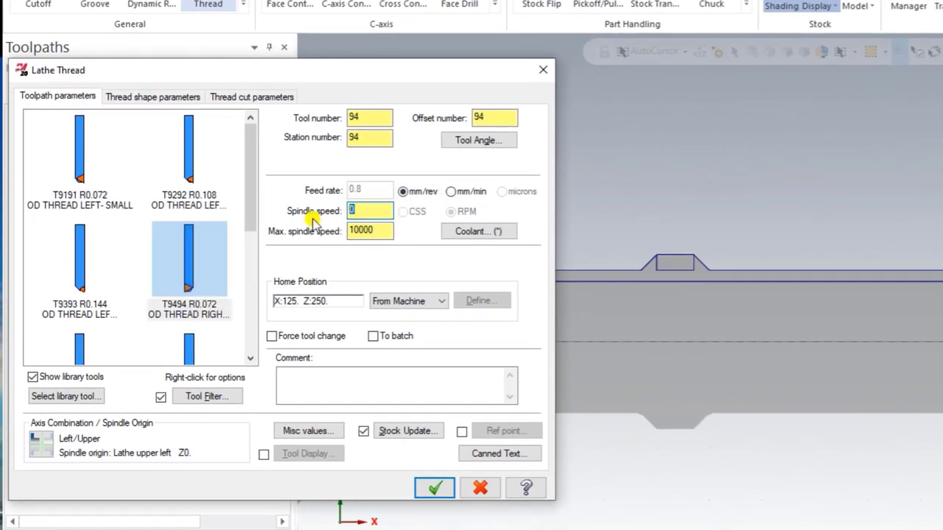
{"action": "type", "text": "500"}
{"action": "left_click", "coordinate": [374, 231]}
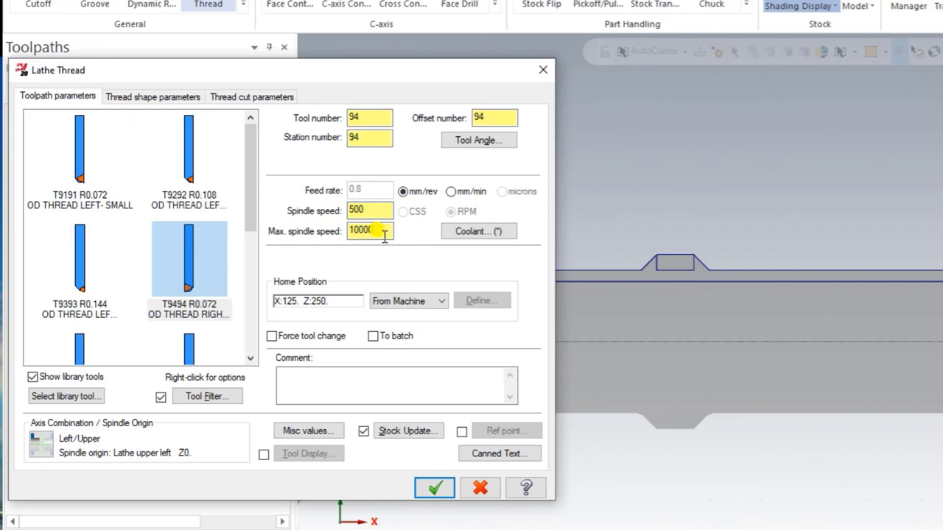
{"action": "left_click_drag", "start_coordinate": [385, 229], "coordinate": [336, 231]}
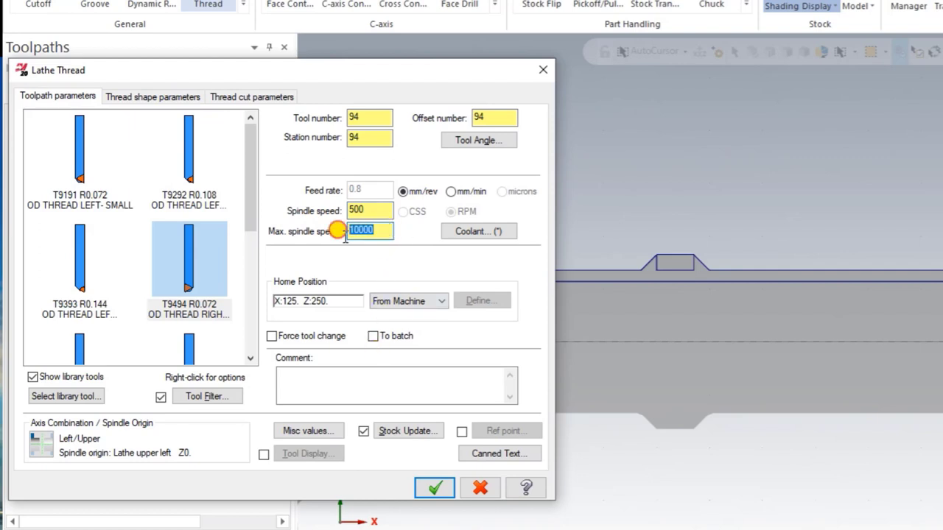
{"action": "type", "text": "500"}
Step: Comment it 'Thread M16.5x1.5' and set approach and retract points at X 12.829929, Z -44.08824
{"action": "left_click", "coordinate": [345, 373]}
{"action": "type", "text": "Thread M16.5x1.5"}
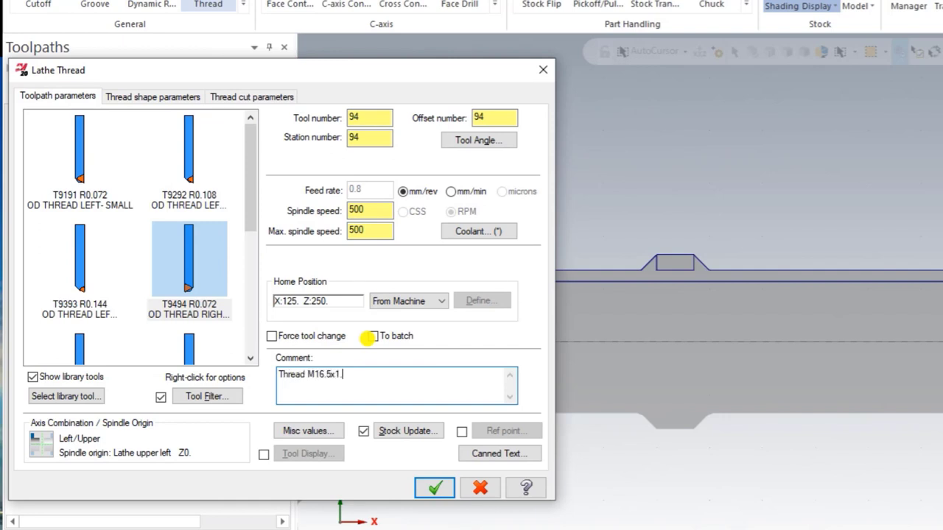
{"action": "left_click", "coordinate": [461, 431]}
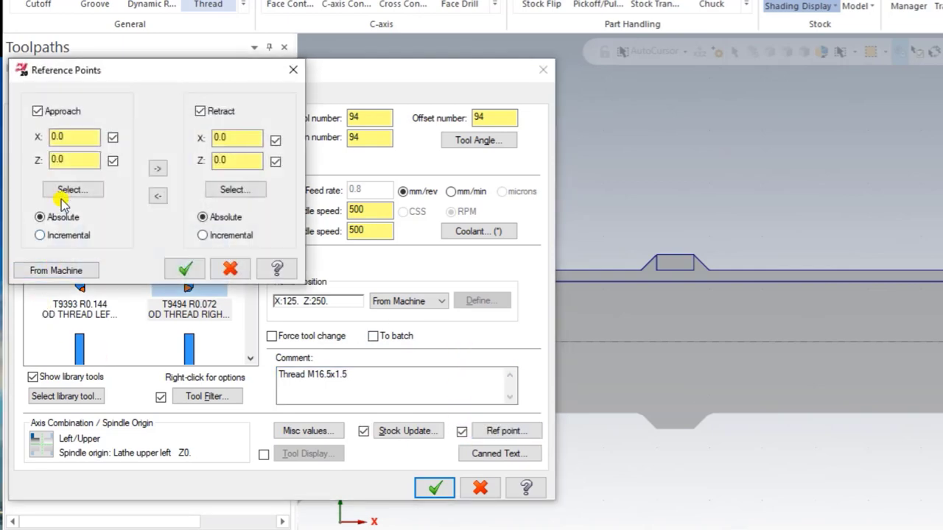
{"action": "left_click", "coordinate": [63, 193]}
{"action": "left_click", "coordinate": [771, 206]}
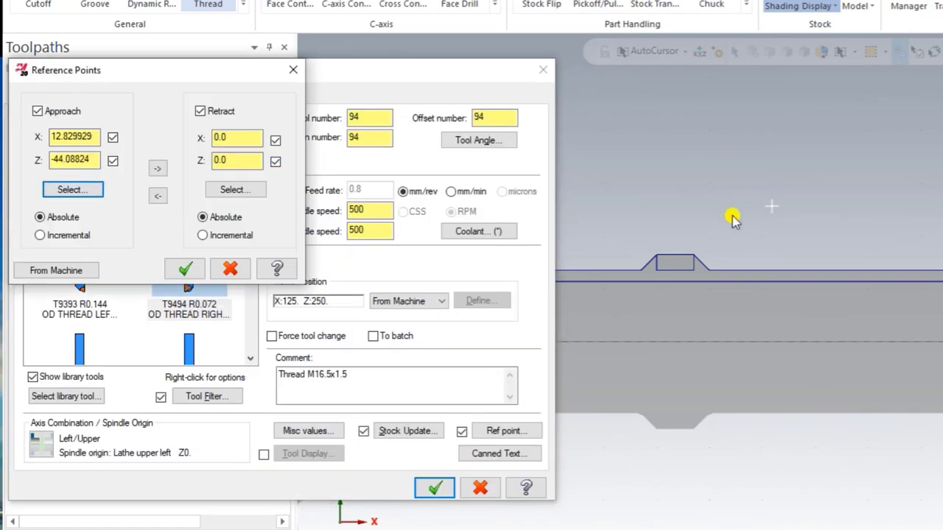
{"action": "left_click", "coordinate": [159, 168]}
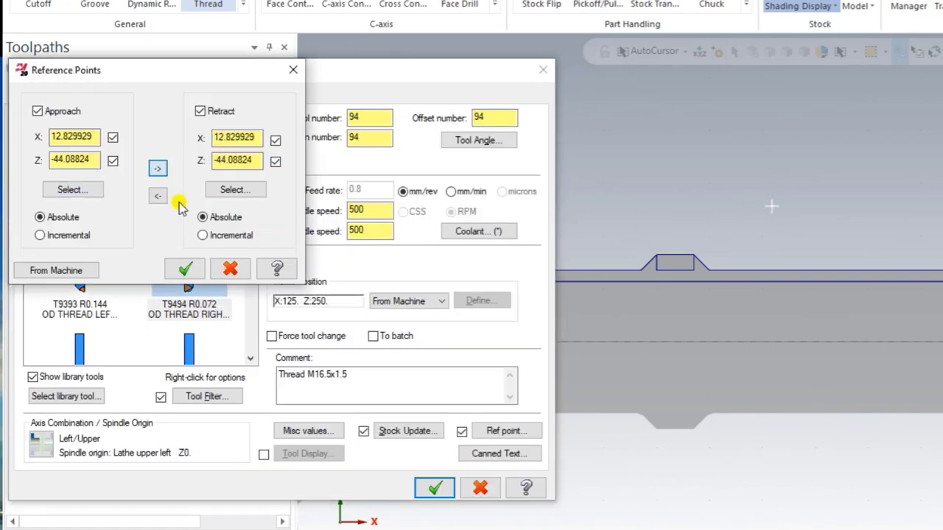
{"action": "left_click", "coordinate": [186, 268]}
{"action": "left_click", "coordinate": [128, 97]}
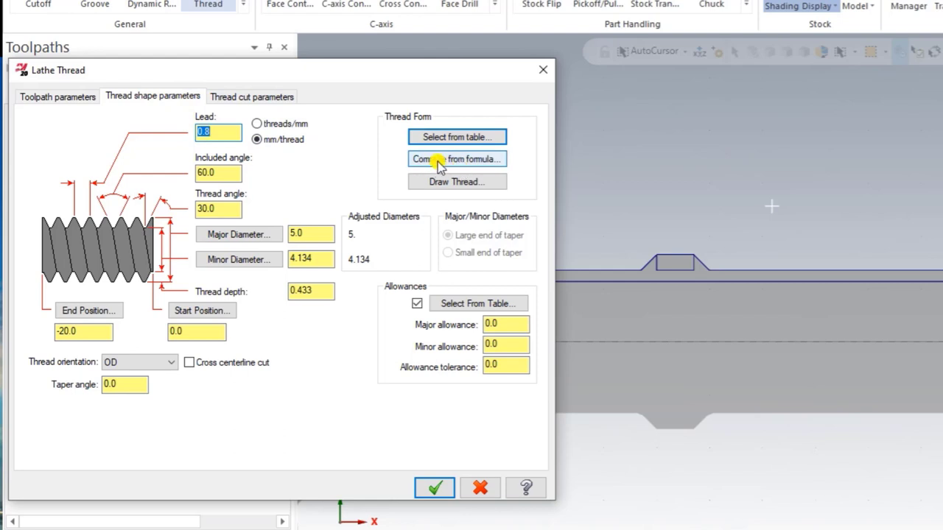
{"action": "left_click", "coordinate": [440, 165]}
{"action": "double_click", "coordinate": [210, 177]}
{"action": "type", "text": "16.5"}
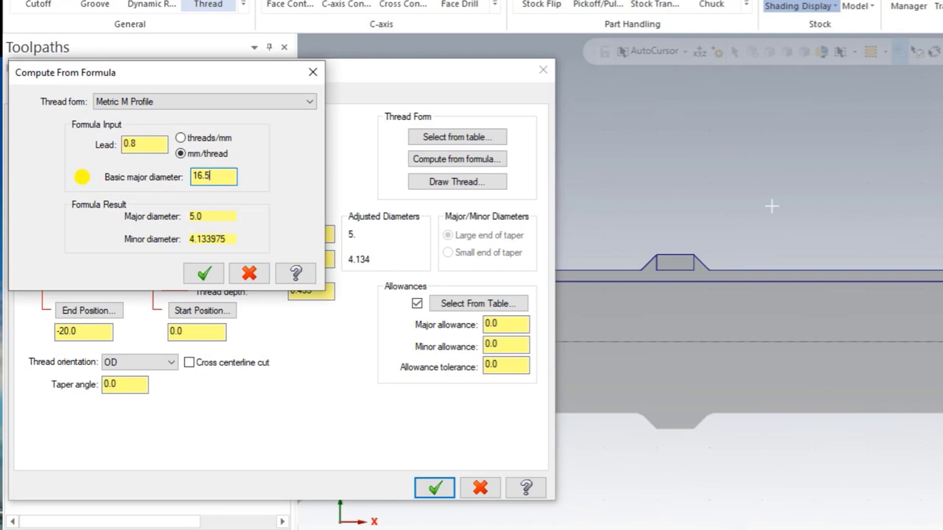
{"action": "key", "text": "Tab"}
{"action": "type", "text": "1.5"}
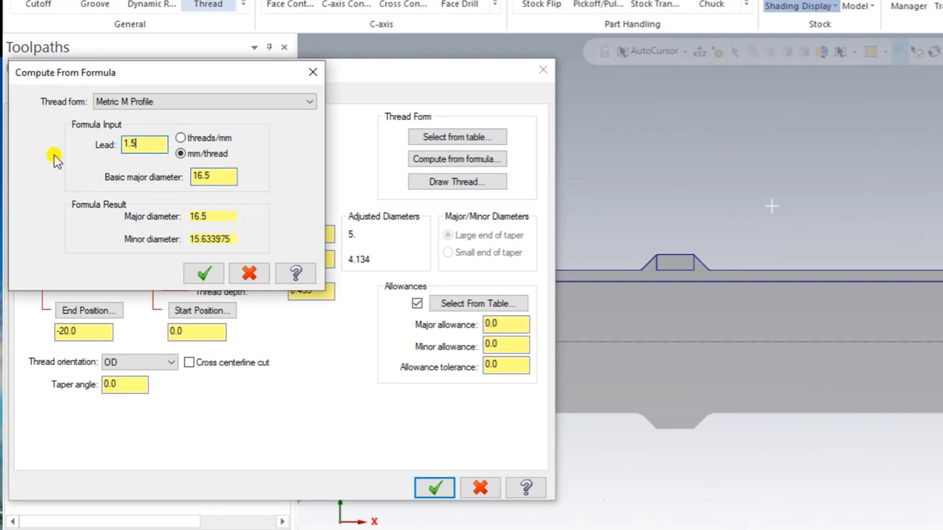
{"action": "double_click", "coordinate": [210, 175]}
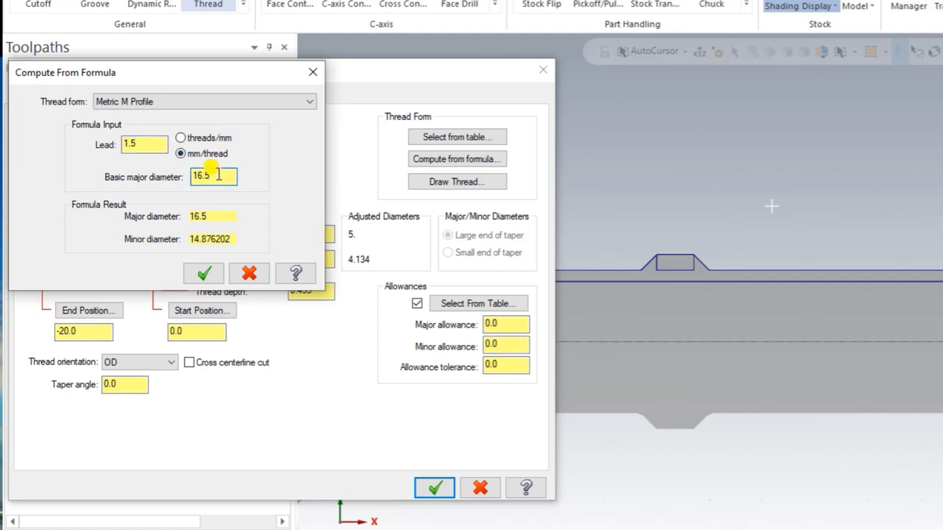
{"action": "left_click", "coordinate": [312, 72]}
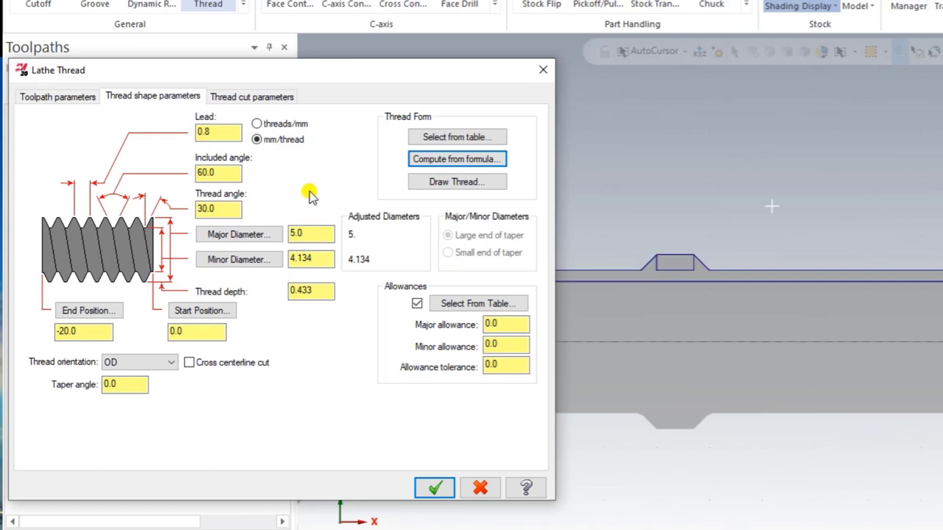
Step: Set the thread lead to 1.5 mm
{"action": "double_click", "coordinate": [207, 132]}
{"action": "type", "text": "1"}
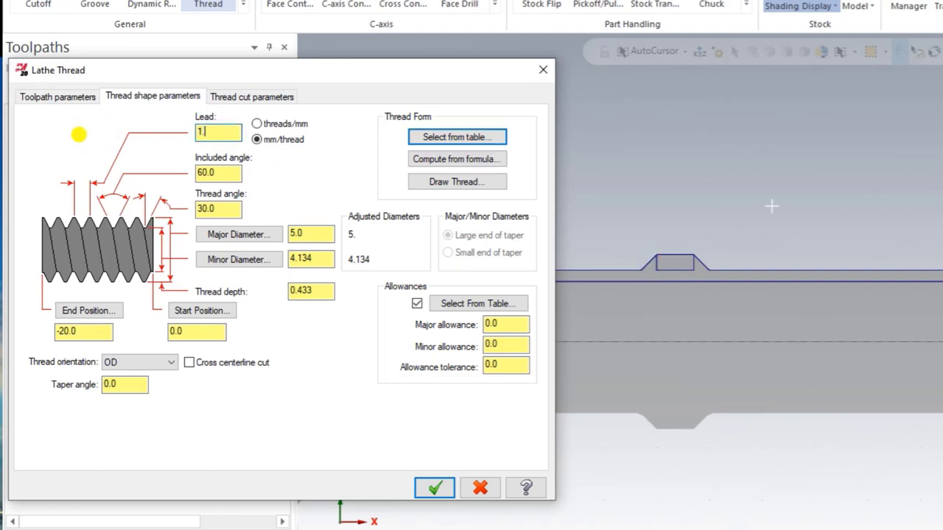
{"action": "type", "text": "5"}
{"action": "double_click", "coordinate": [216, 132]}
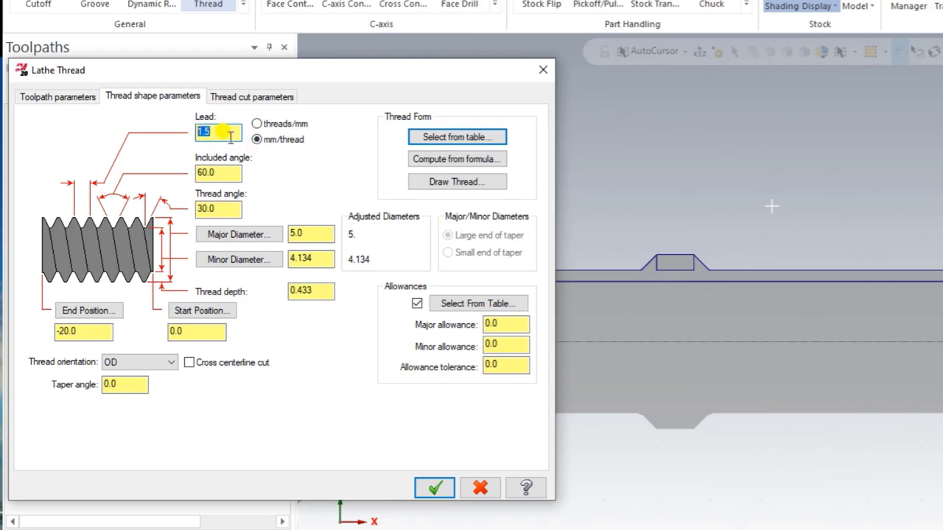
Step: Pick the 16.5 major and 13.5 minor thread diameters from the part profile
{"action": "left_click", "coordinate": [237, 235]}
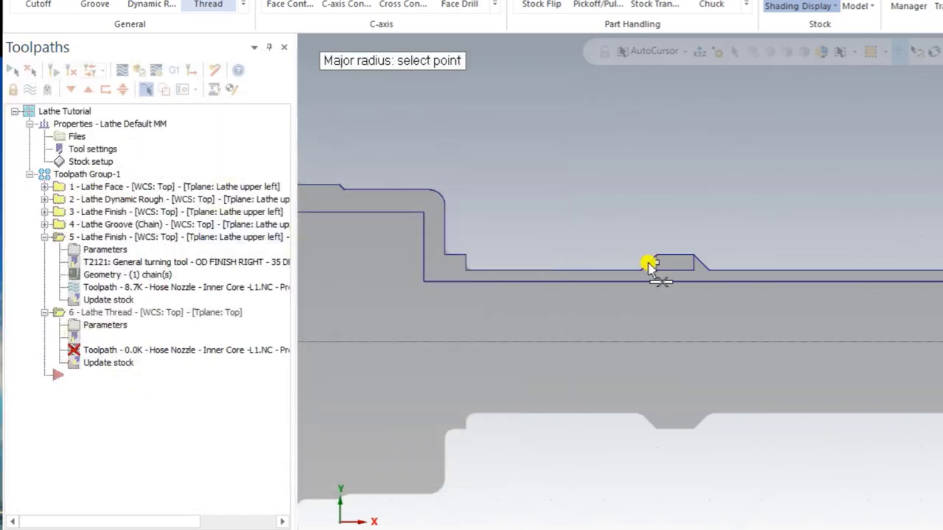
{"action": "left_click", "coordinate": [695, 257]}
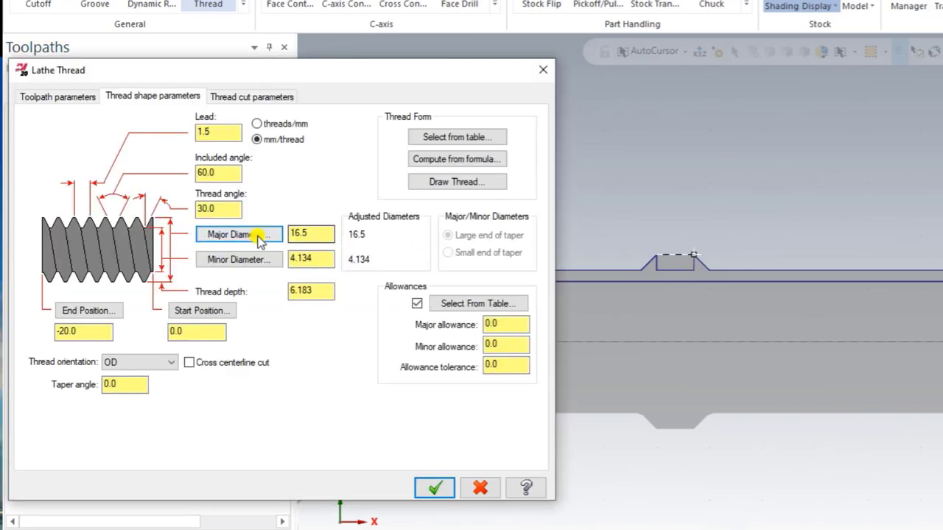
{"action": "left_click", "coordinate": [247, 259]}
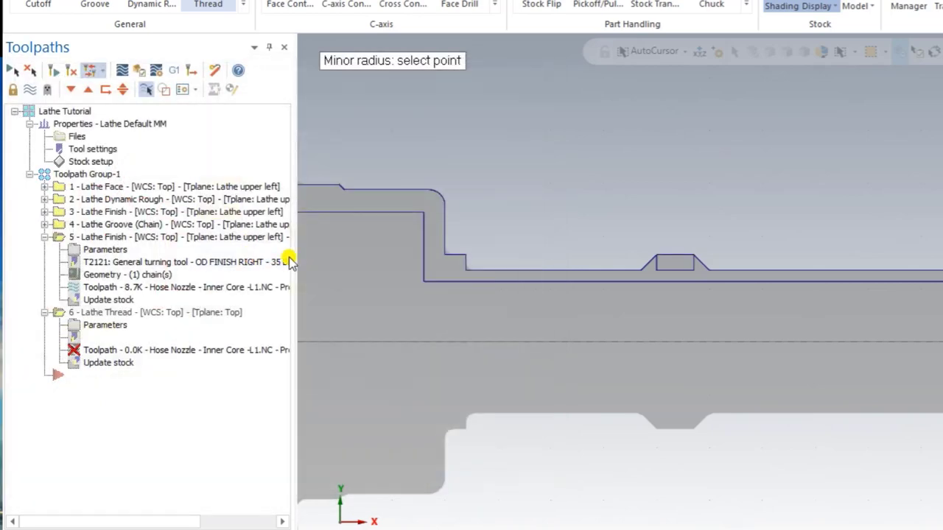
{"action": "left_click", "coordinate": [706, 273]}
{"action": "left_click", "coordinate": [322, 233]}
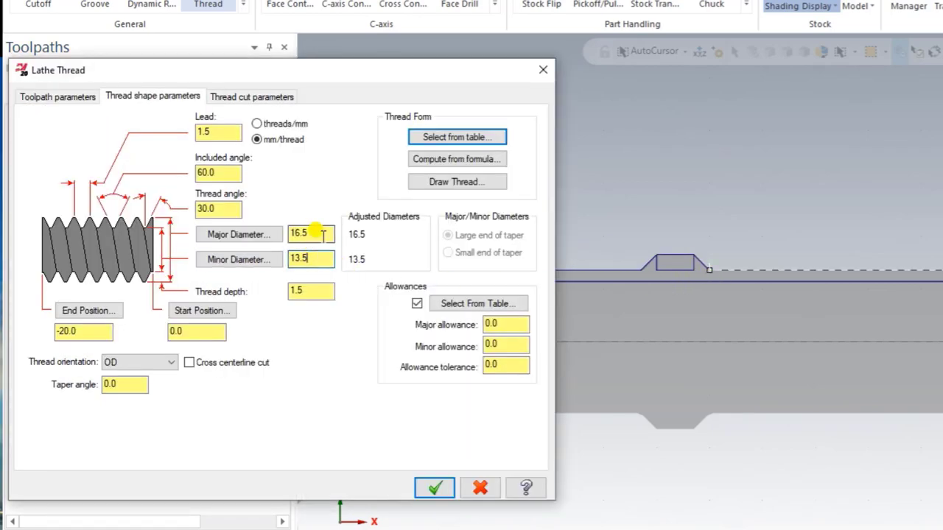
{"action": "left_click", "coordinate": [322, 255]}
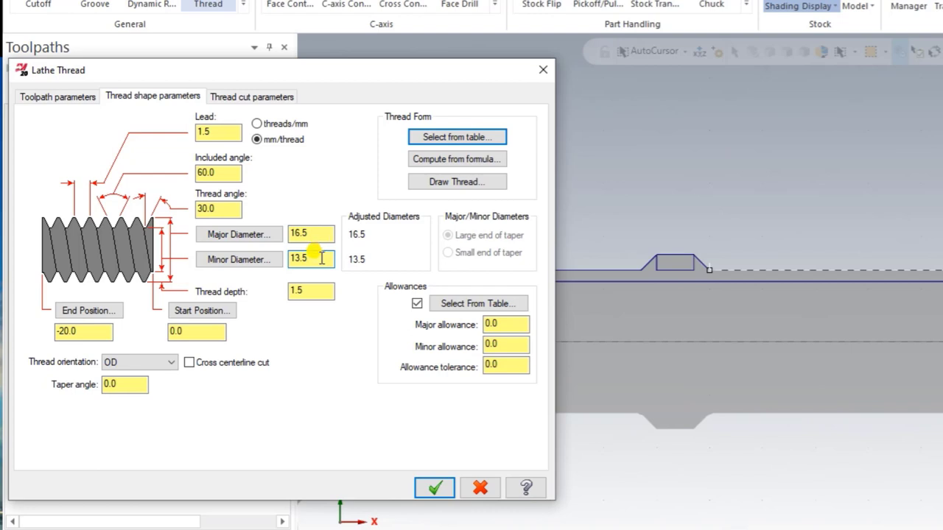
Step: Set the thread start at Z -50.0 and end at Z -56.5, the groove's left edge
{"action": "left_click", "coordinate": [213, 312]}
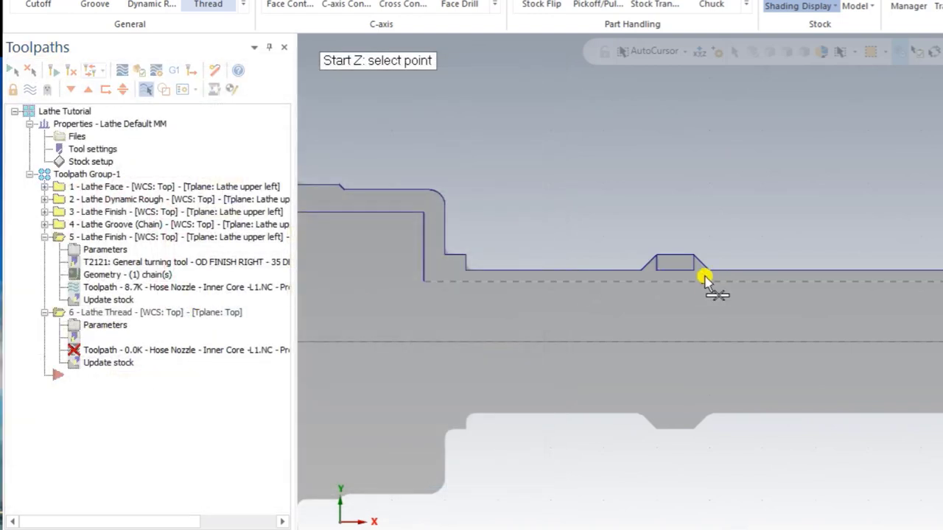
{"action": "left_click", "coordinate": [708, 273]}
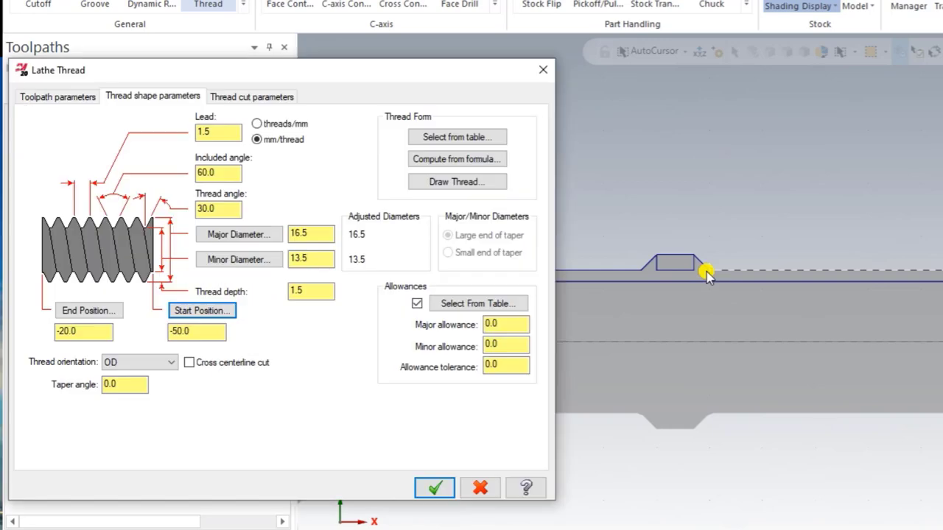
{"action": "left_click", "coordinate": [100, 313]}
{"action": "left_click", "coordinate": [638, 269]}
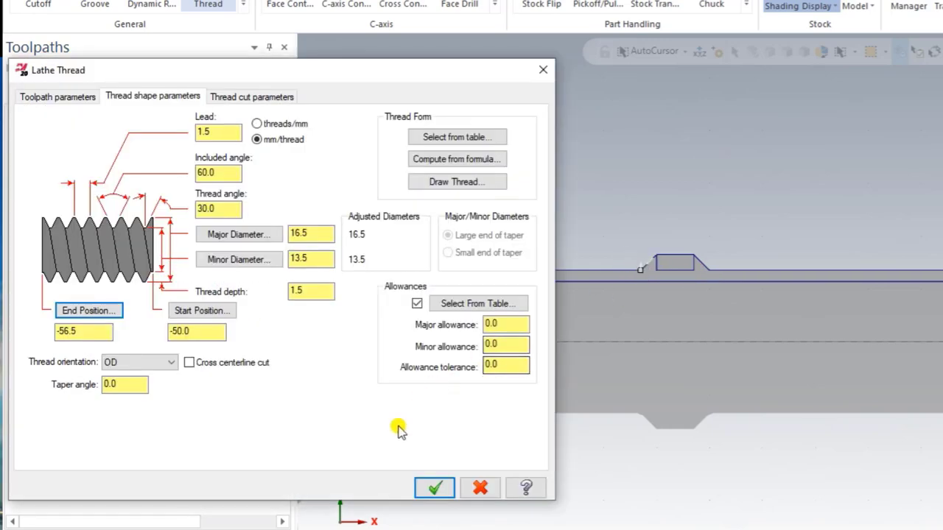
{"action": "left_click", "coordinate": [229, 98]}
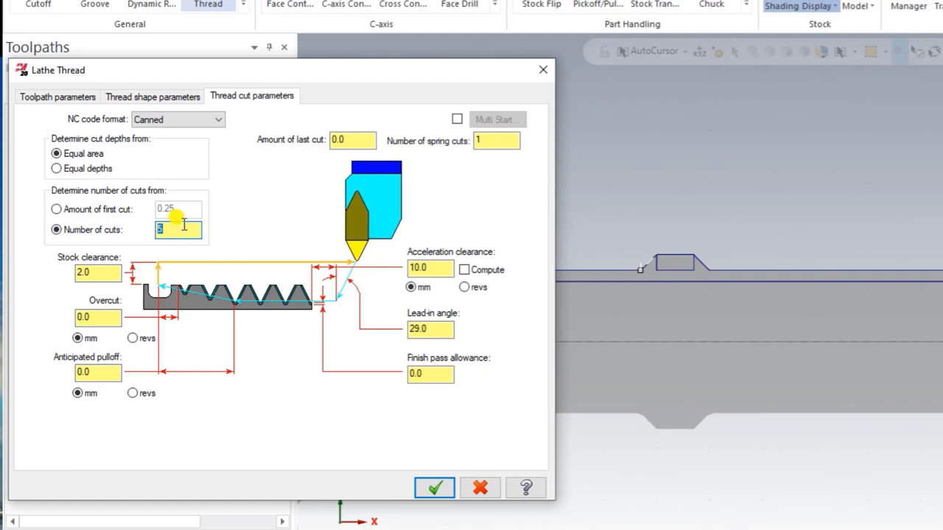
Step: Use 5 cuts, 3.0 acceleration clearance and 2.0 overcut, then create the Lathe Thread toolpath
{"action": "double_click", "coordinate": [87, 273]}
{"action": "type", "text": "3"}
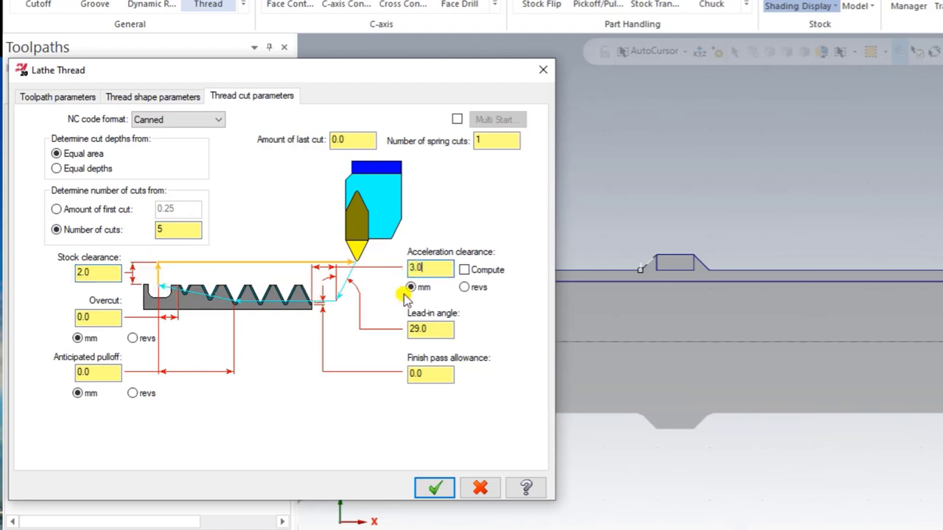
{"action": "left_click_drag", "start_coordinate": [435, 268], "coordinate": [377, 269]}
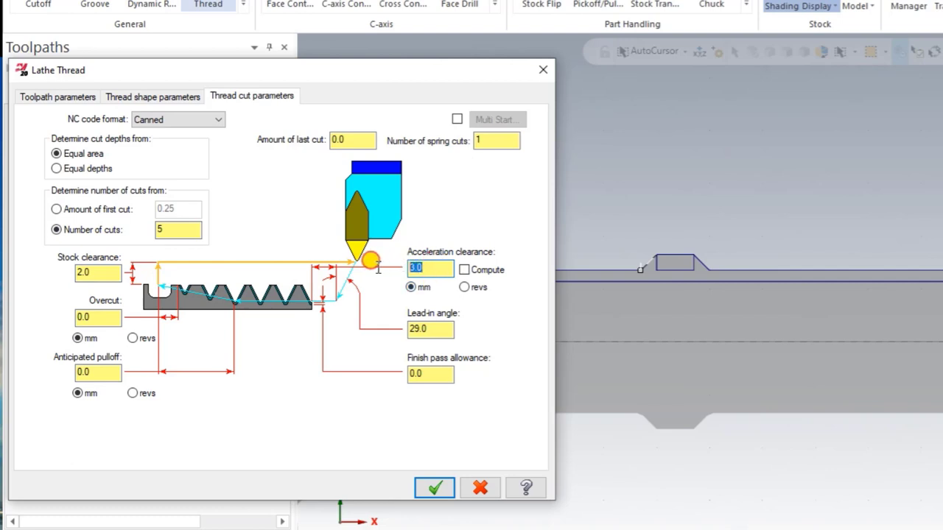
{"action": "double_click", "coordinate": [433, 268]}
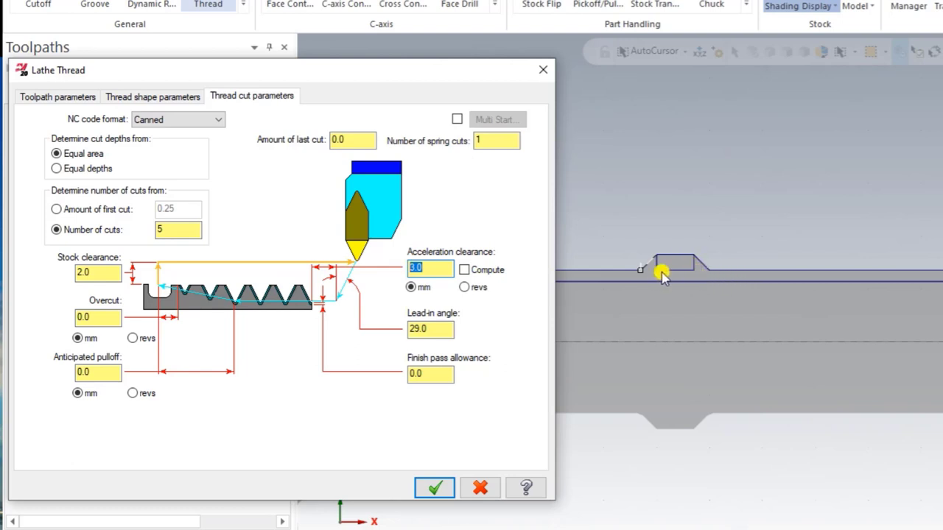
{"action": "double_click", "coordinate": [95, 317]}
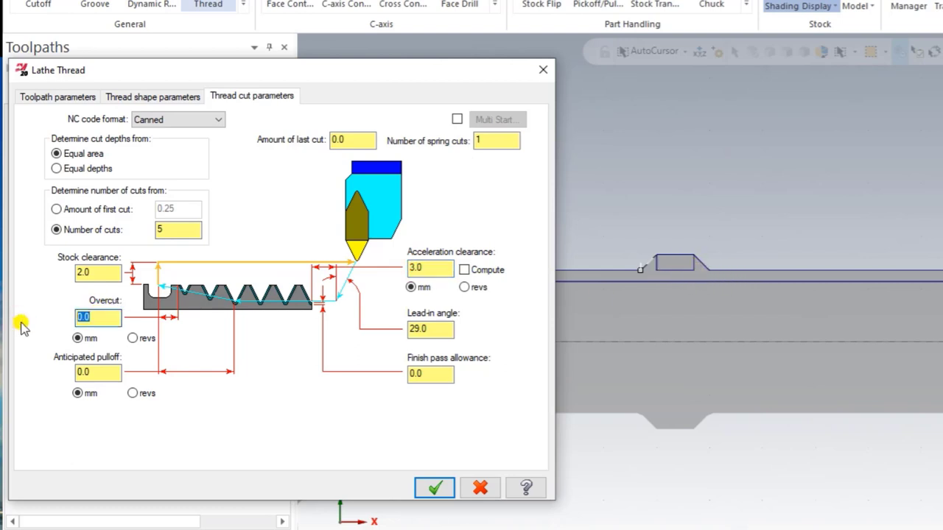
{"action": "type", "text": "1.0"}
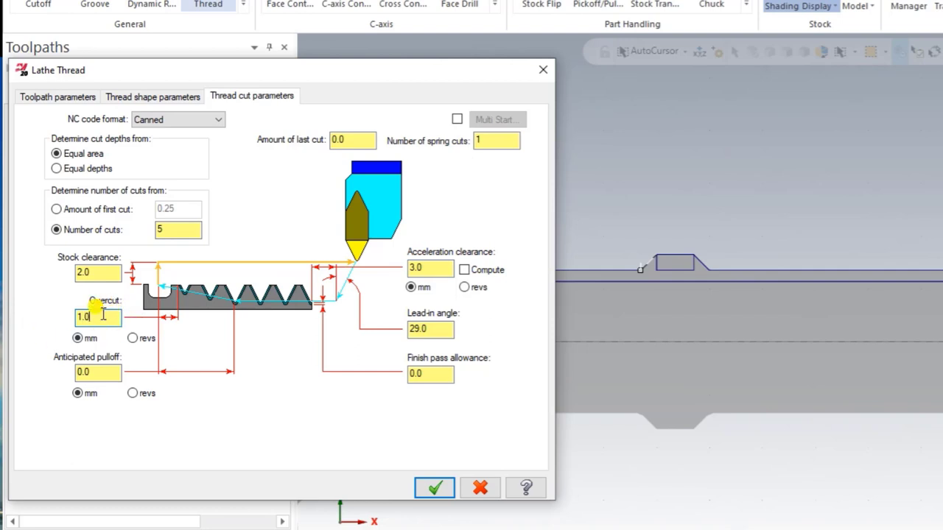
{"action": "double_click", "coordinate": [103, 315]}
{"action": "type", "text": "2.0"}
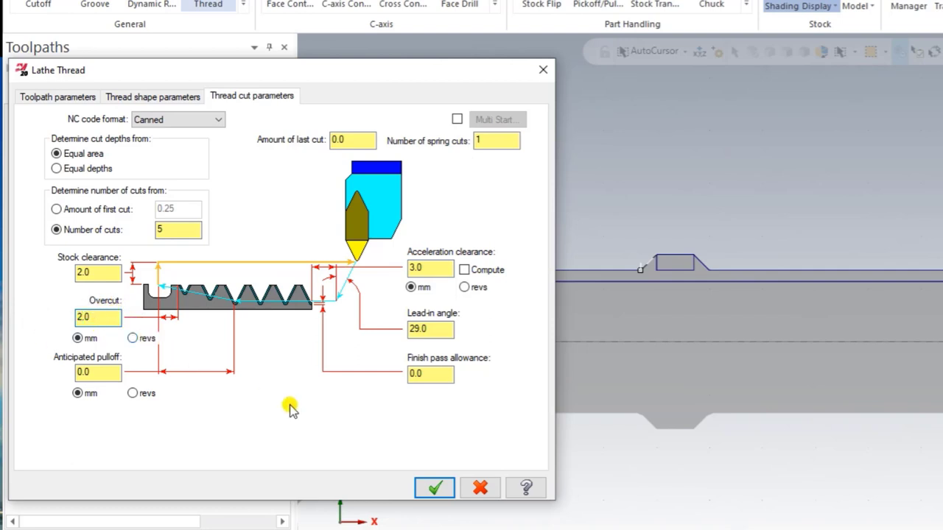
{"action": "left_click", "coordinate": [433, 489]}
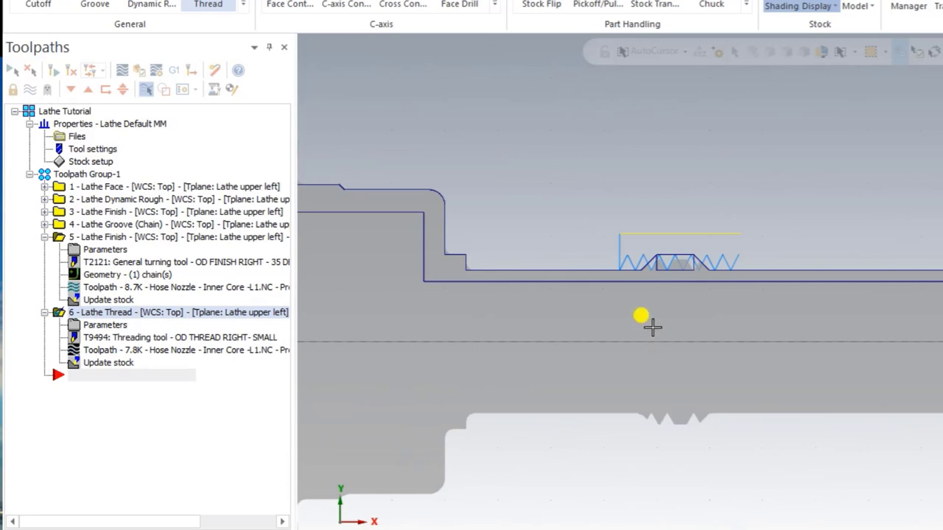
Step: Verify the Lathe Thread overcut and acceleration clearance values and regenerate the operation
{"action": "scroll", "coordinate": [671, 293], "scroll_direction": "up", "scroll_amount": 2}
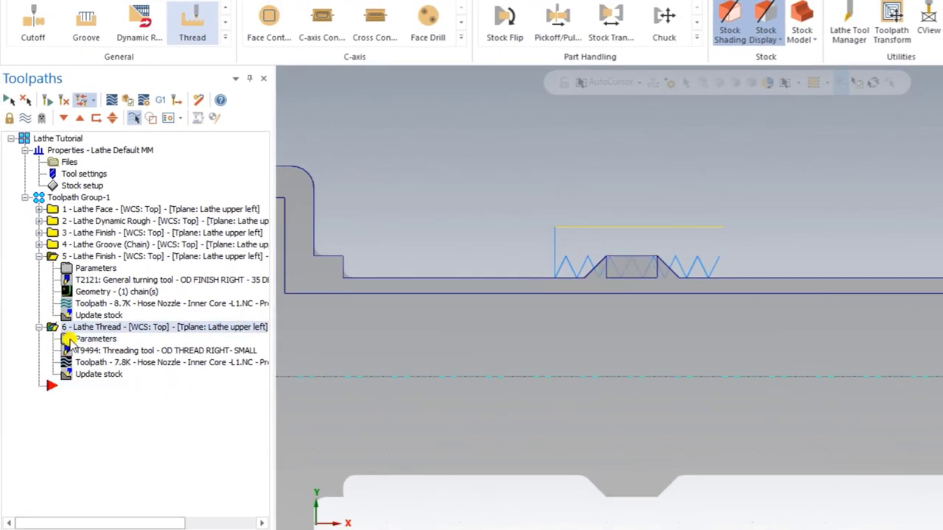
{"action": "left_click", "coordinate": [67, 339]}
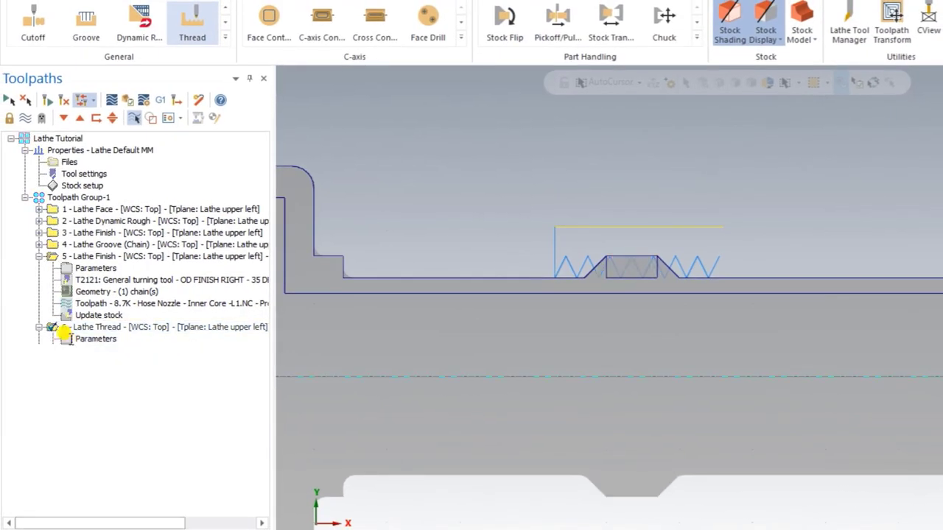
{"action": "left_click_drag", "start_coordinate": [88, 331], "coordinate": [19, 344]}
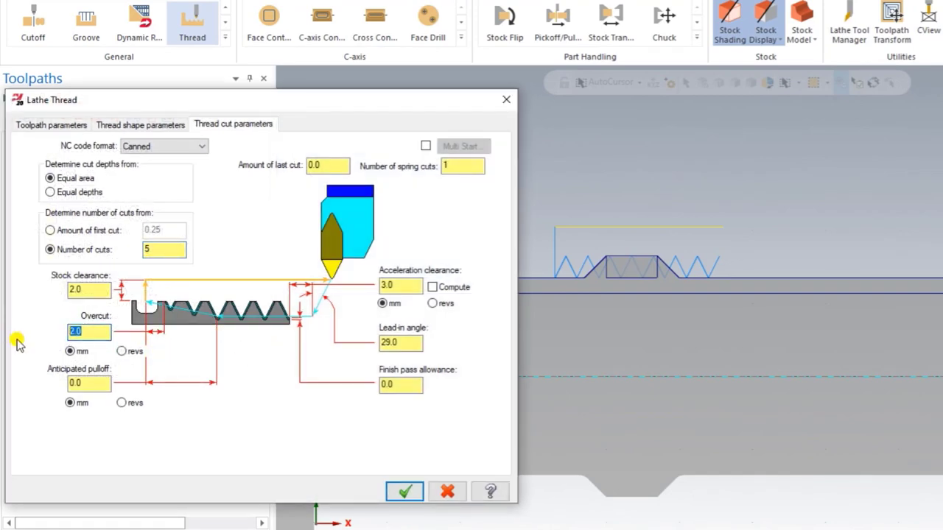
{"action": "type", "text": "0"}
{"action": "left_click_drag", "start_coordinate": [405, 291], "coordinate": [318, 302]}
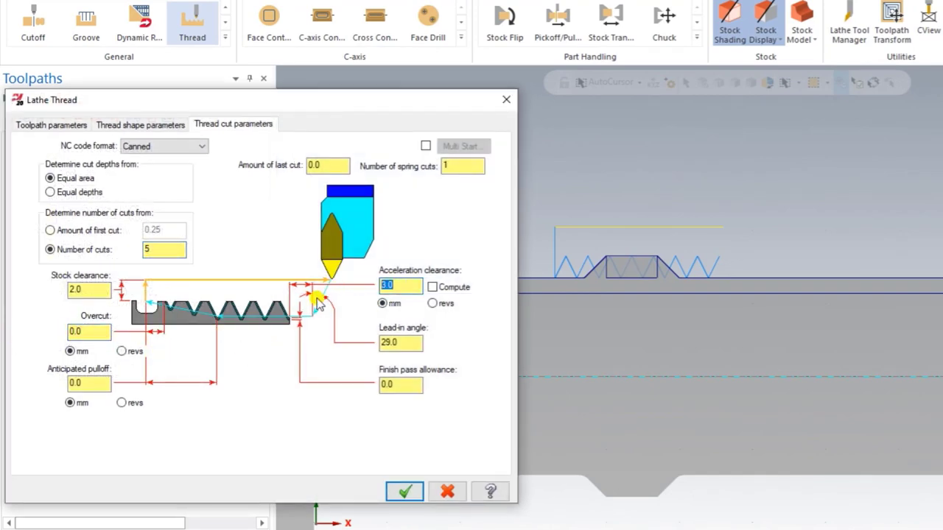
{"action": "left_click", "coordinate": [404, 490]}
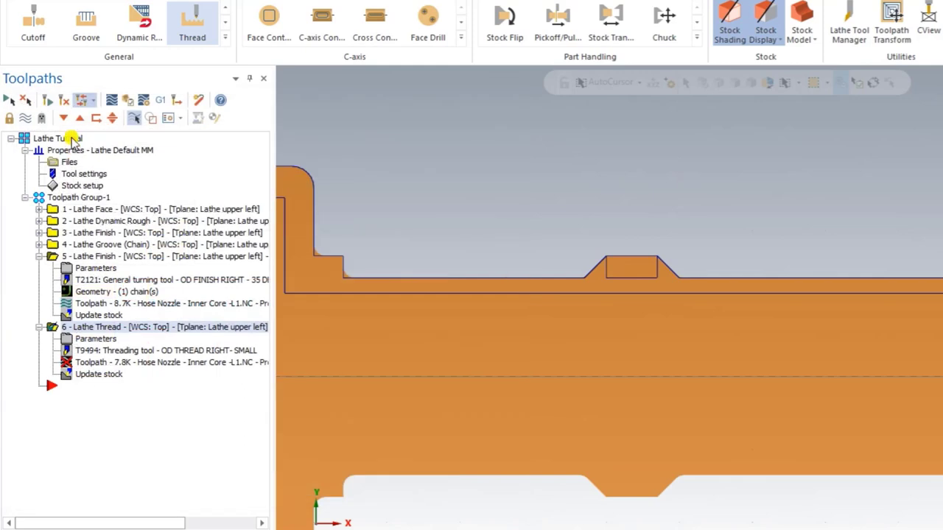
Step: Display the thread toolpath on the part alongside the groove finish and groove toolpaths
{"action": "left_click", "coordinate": [51, 101]}
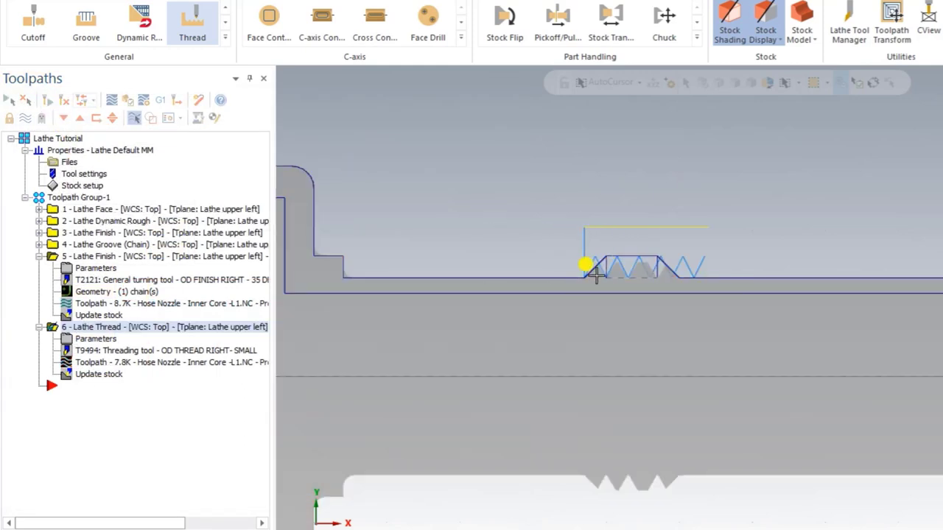
{"action": "scroll", "coordinate": [625, 273], "scroll_direction": "down", "scroll_amount": 1}
{"action": "scroll", "coordinate": [645, 279], "scroll_direction": "down", "scroll_amount": 1}
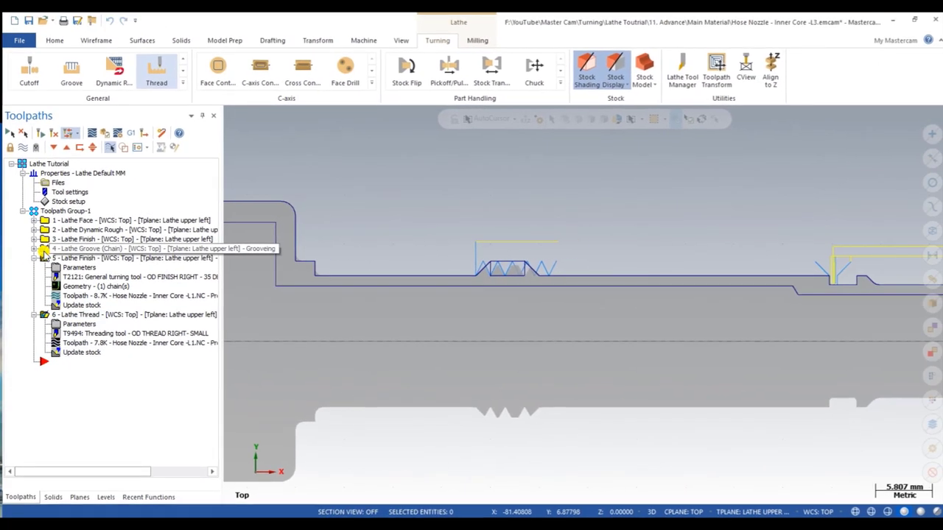
{"action": "left_click", "coordinate": [44, 258]}
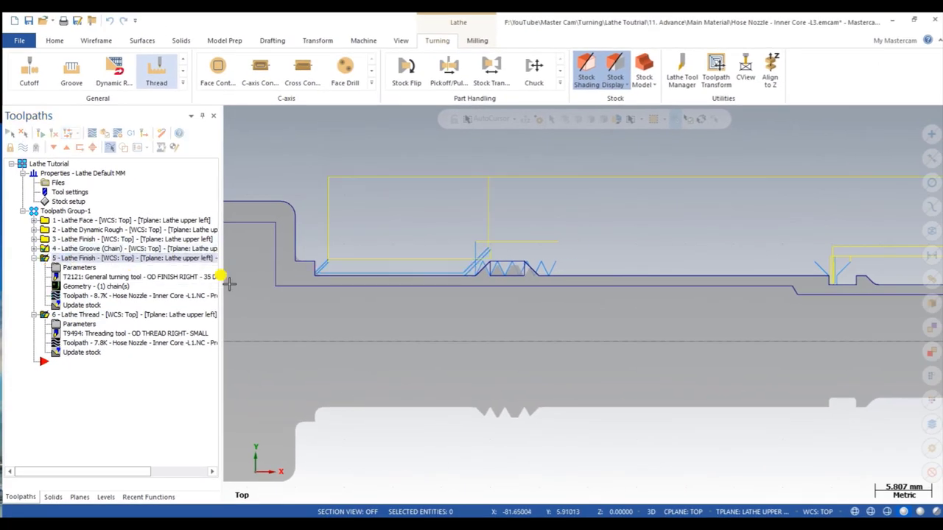
{"action": "scroll", "coordinate": [233, 278], "scroll_direction": "down", "scroll_amount": 1}
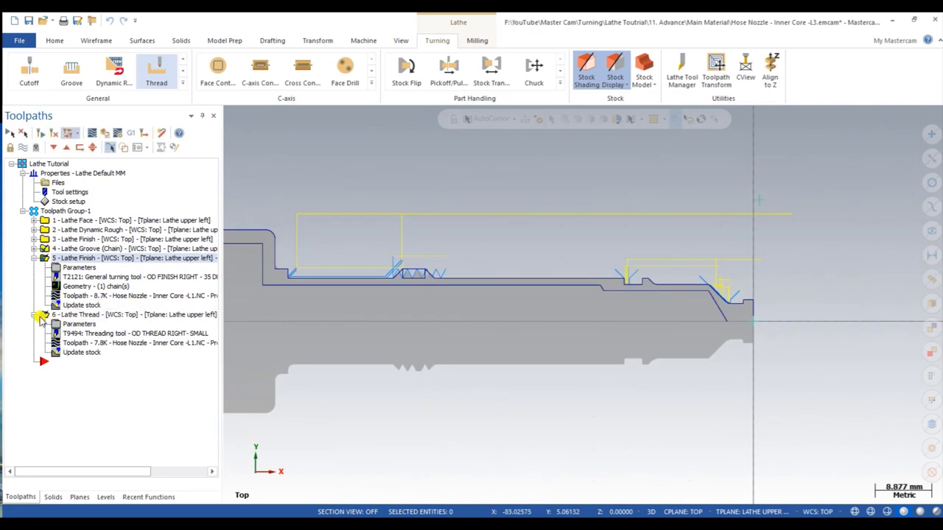